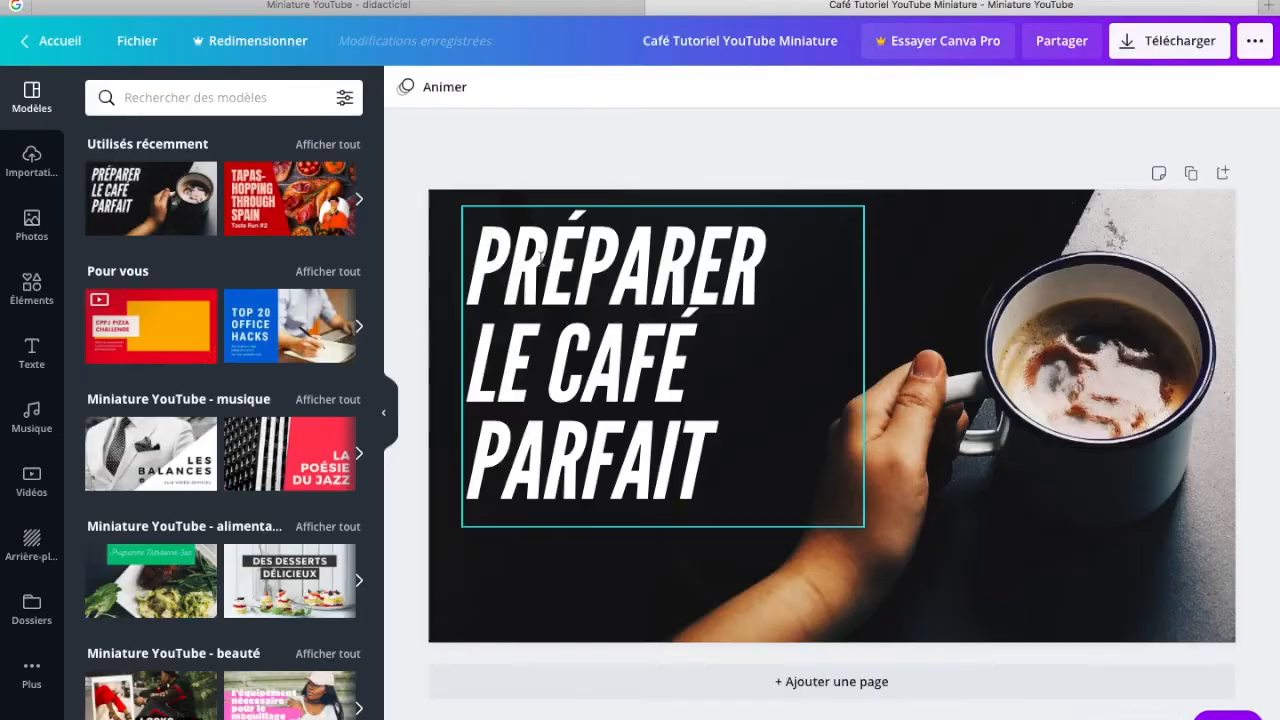
Replace the thumbnail's title text with "CRÉER UNE MINIATURE YOU TUBE"
{"action": "left_click", "coordinate": [540, 258]}
{"action": "double_click", "coordinate": [479, 260]}
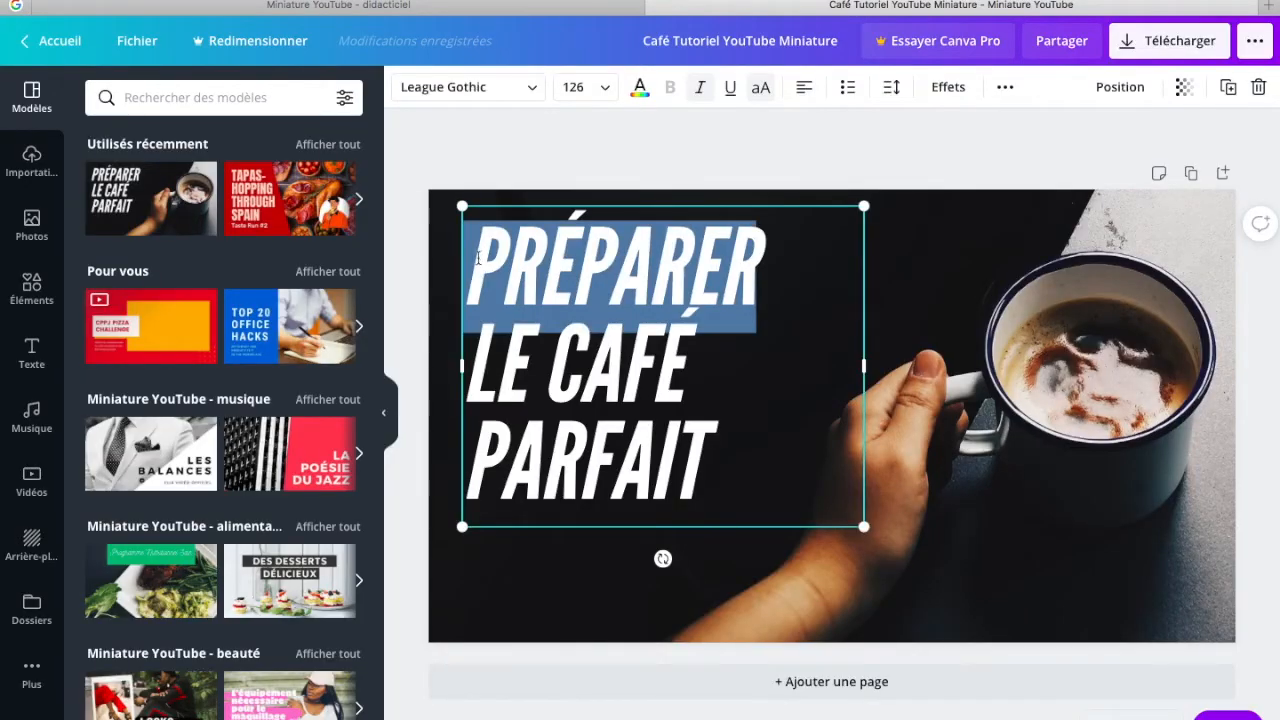
{"action": "left_click_drag", "start_coordinate": [531, 268], "coordinate": [718, 438]}
{"action": "type", "text": "C"}
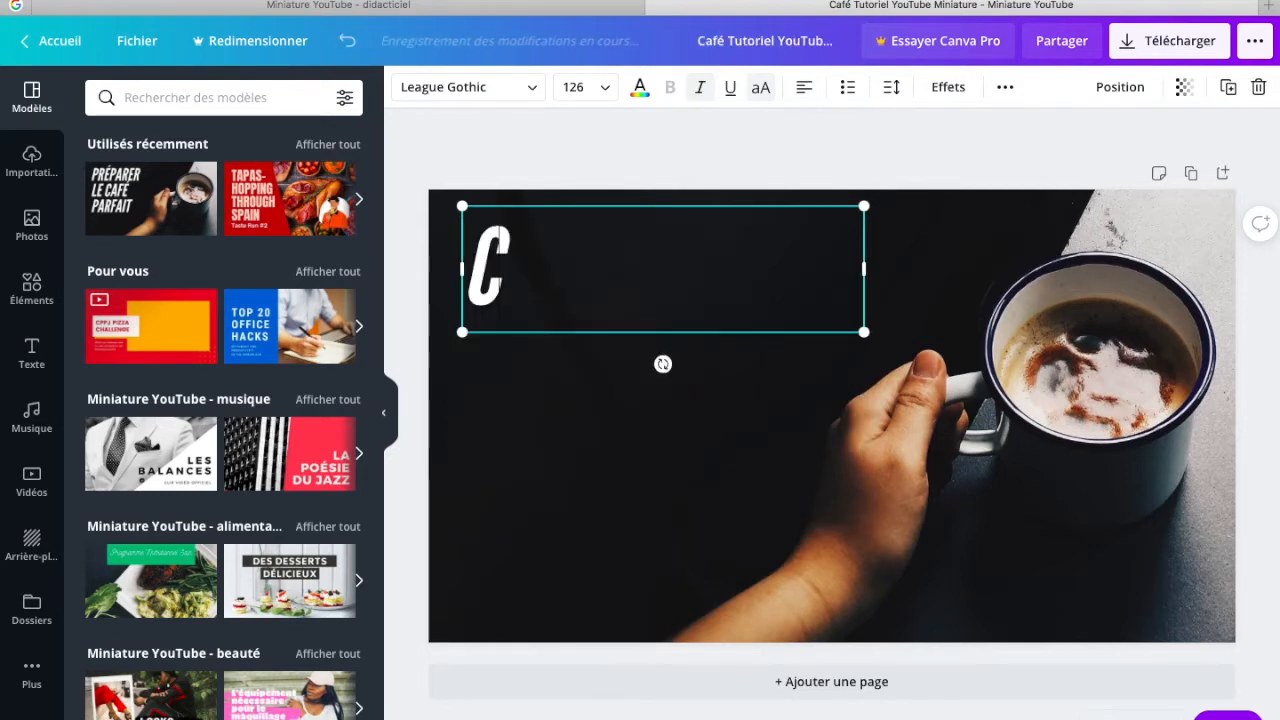
{"action": "type", "text": "RÉER U"}
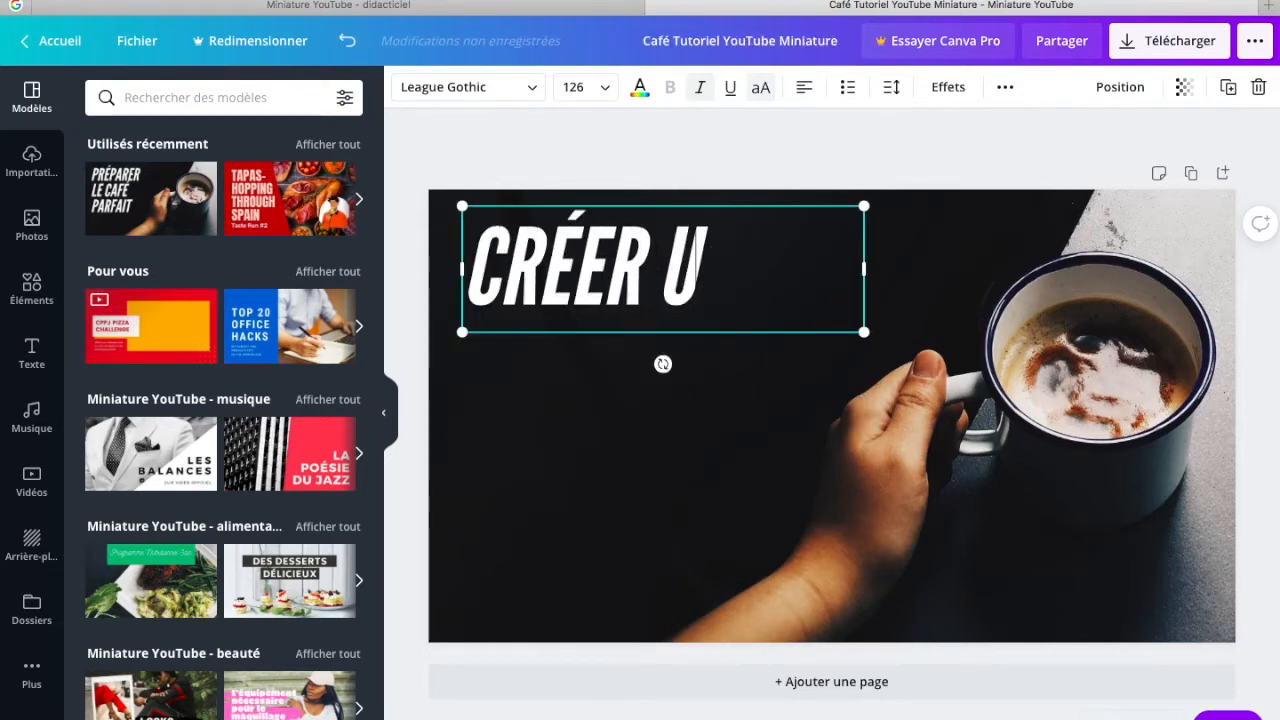
{"action": "type", "text": "NE MINIATUR"}
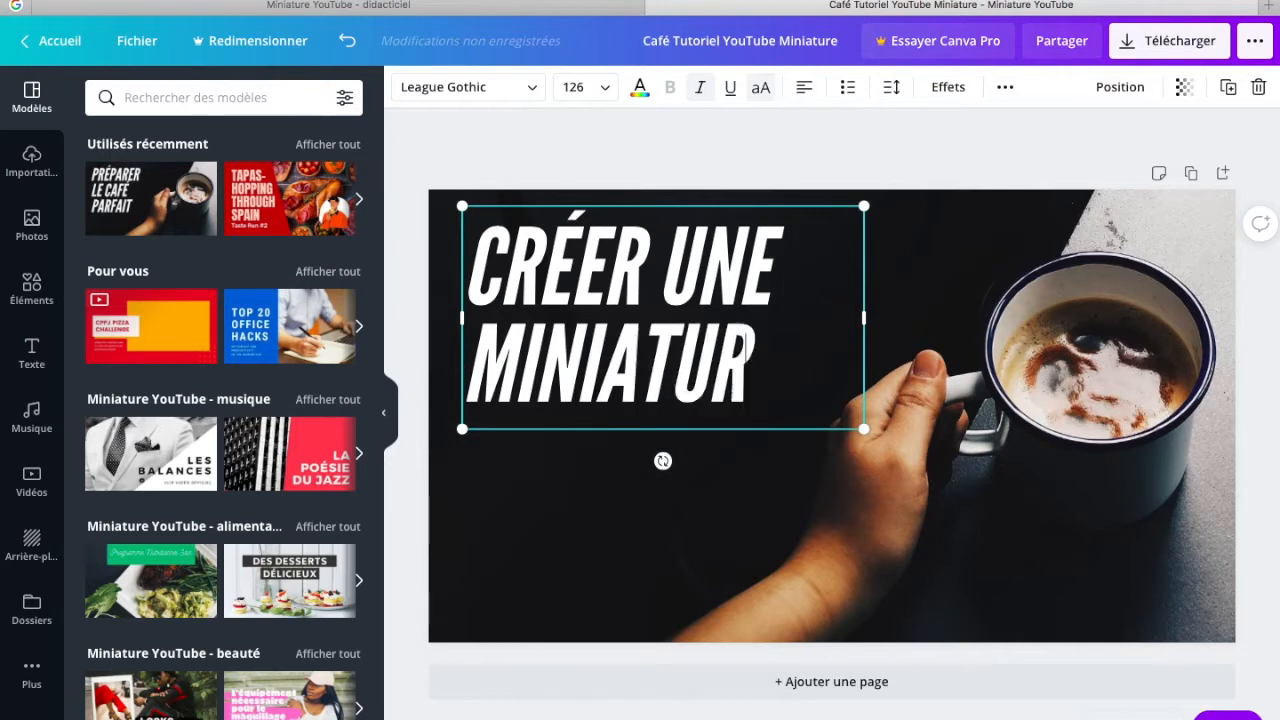
{"action": "type", "text": "E YOU"}
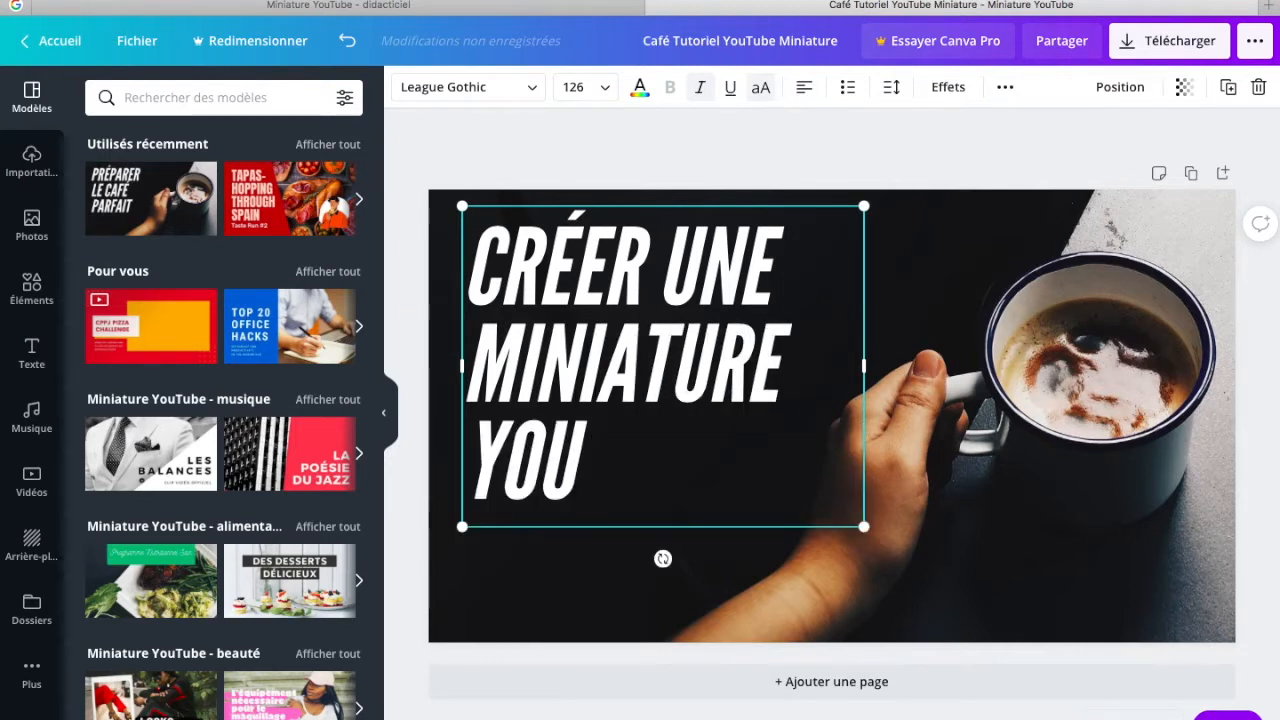
{"action": "type", "text": " TUBE"}
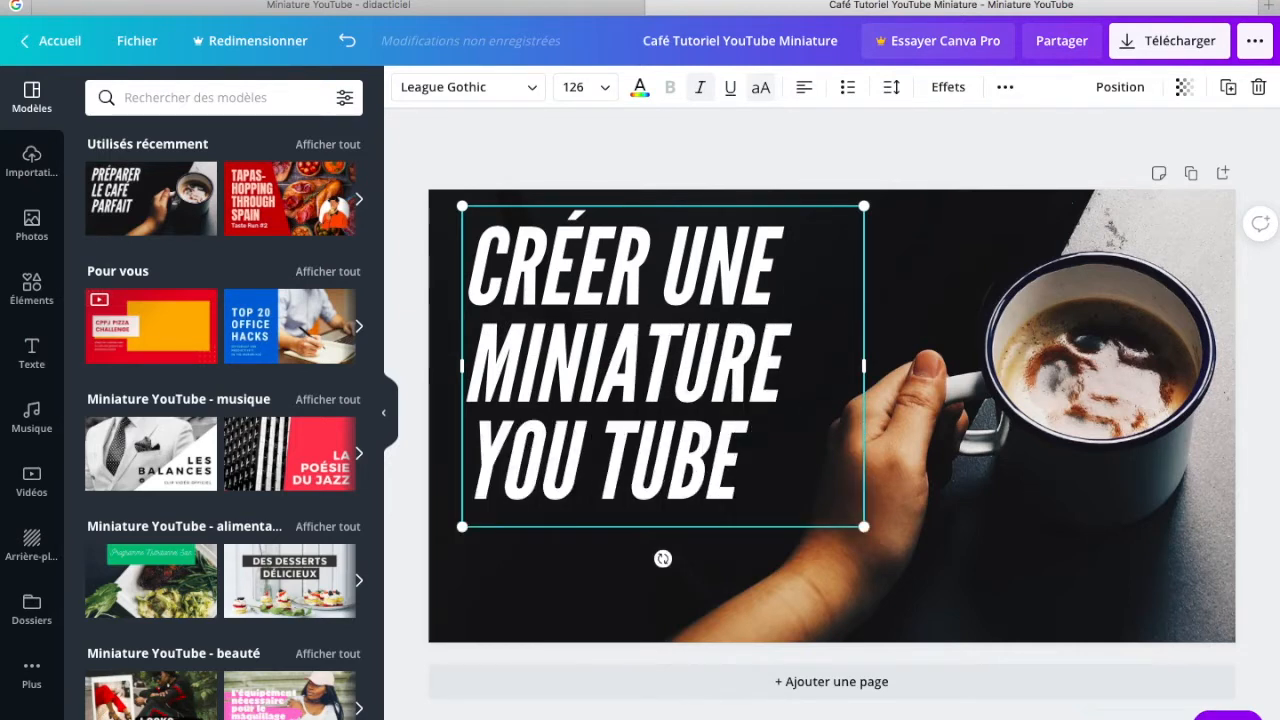
Move the title block flush with the left edge of the thumbnail, near its upper corner
{"action": "left_click", "coordinate": [904, 265]}
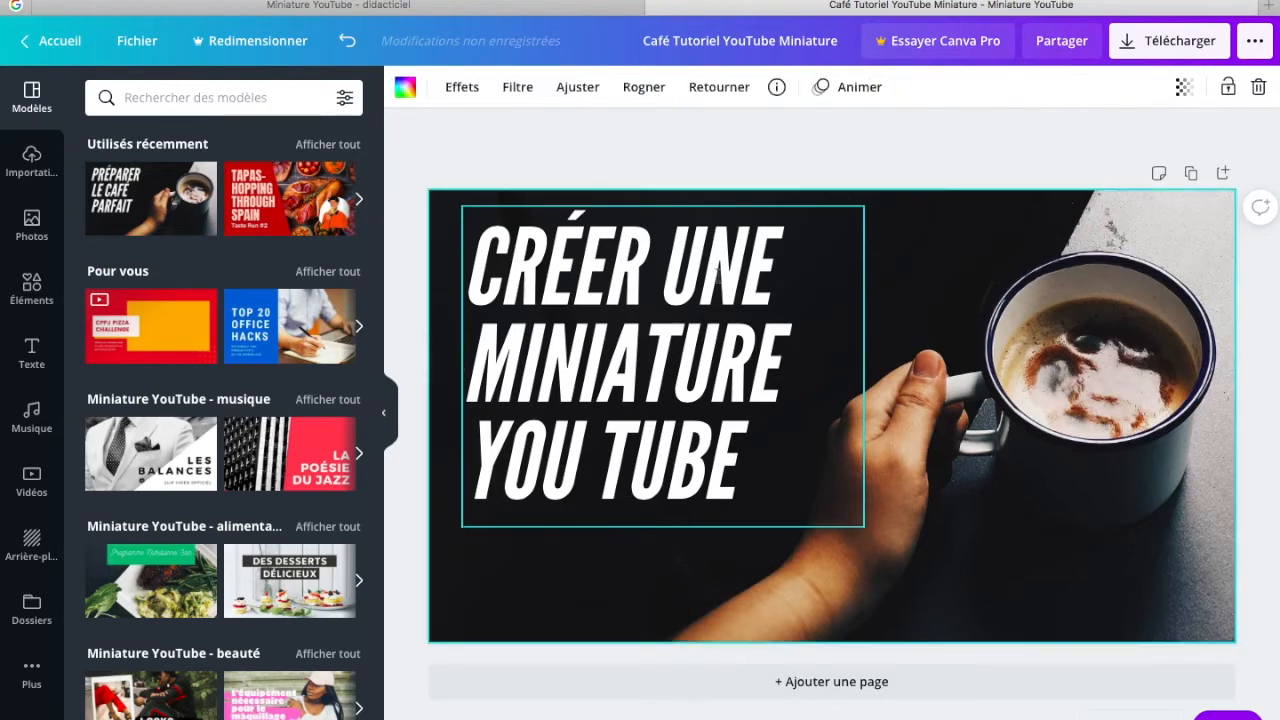
{"action": "left_click", "coordinate": [650, 270]}
{"action": "left_click_drag", "start_coordinate": [650, 270], "coordinate": [618, 261]}
Set the title's font size to 21
{"action": "double_click", "coordinate": [617, 261]}
{"action": "double_click", "coordinate": [619, 253]}
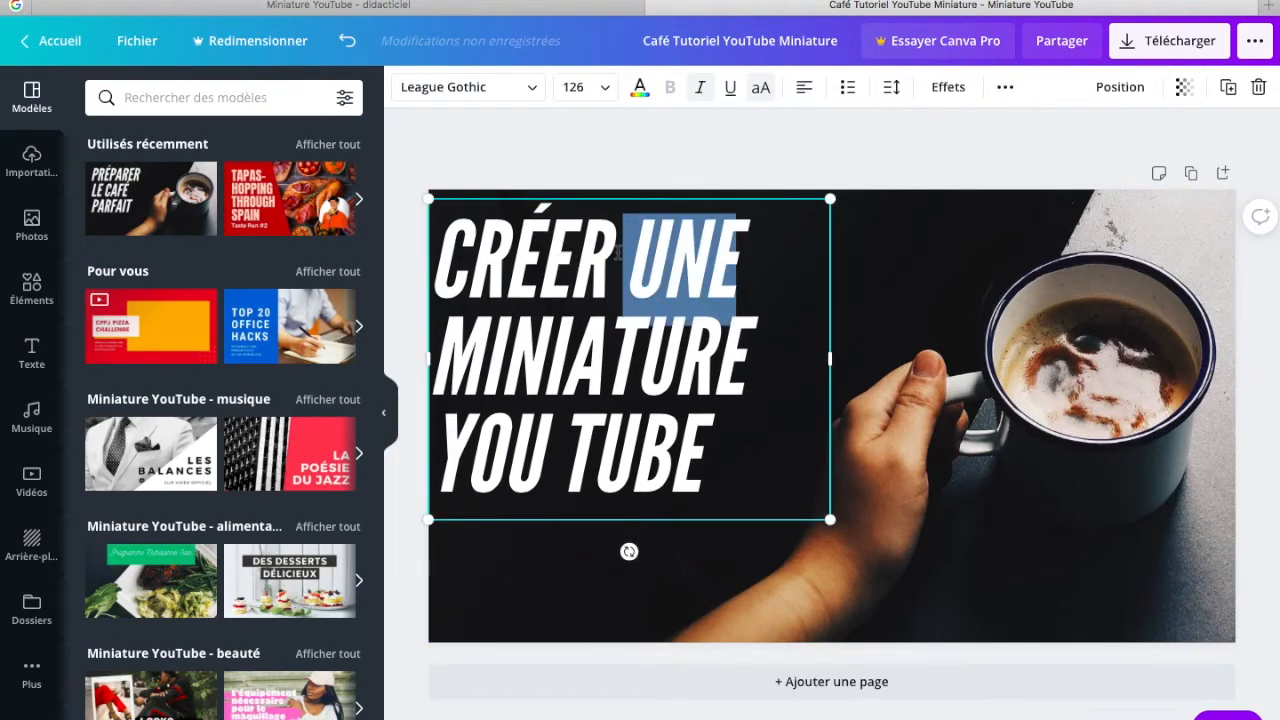
{"action": "left_click", "coordinate": [448, 246]}
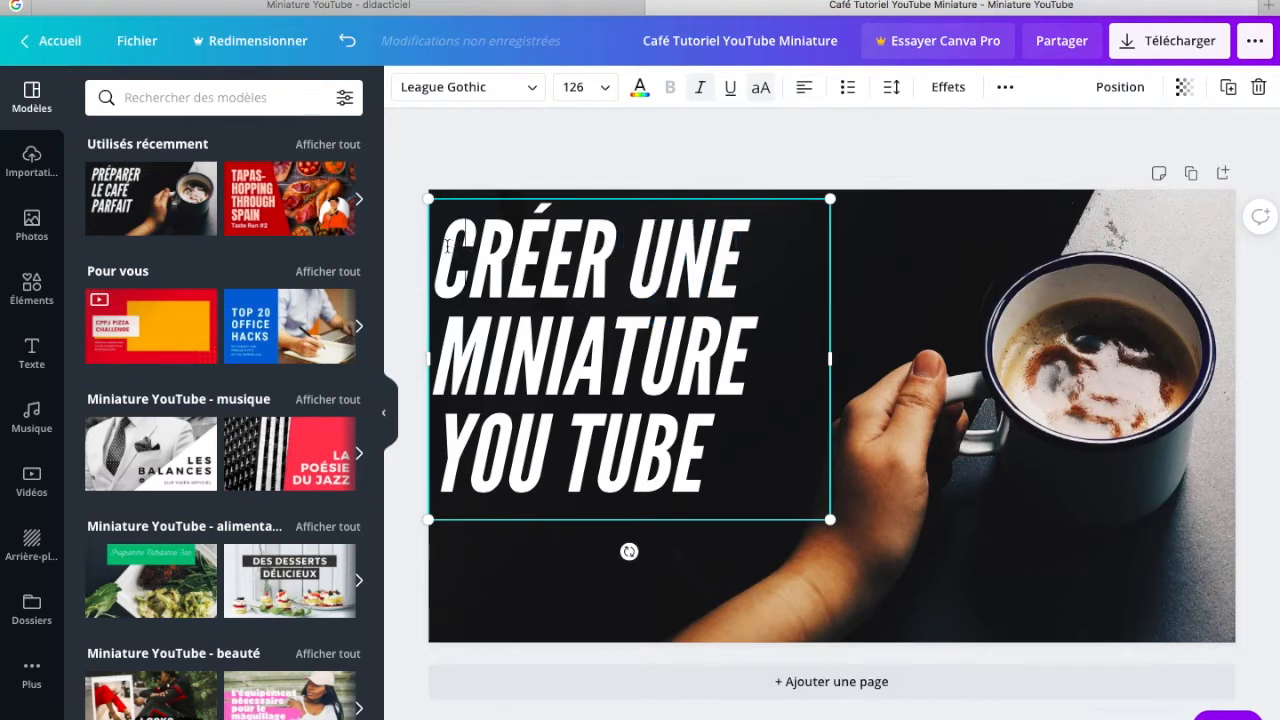
{"action": "left_click_drag", "start_coordinate": [441, 246], "coordinate": [606, 250]}
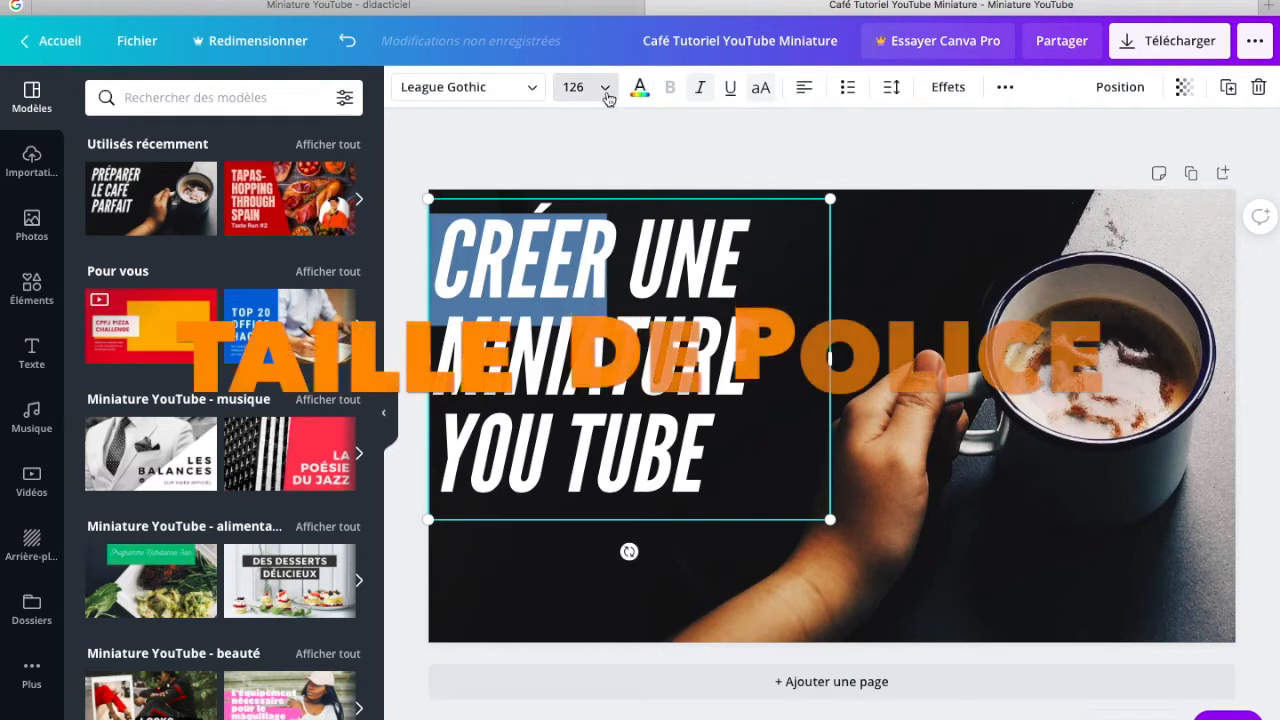
{"action": "left_click", "coordinate": [573, 87]}
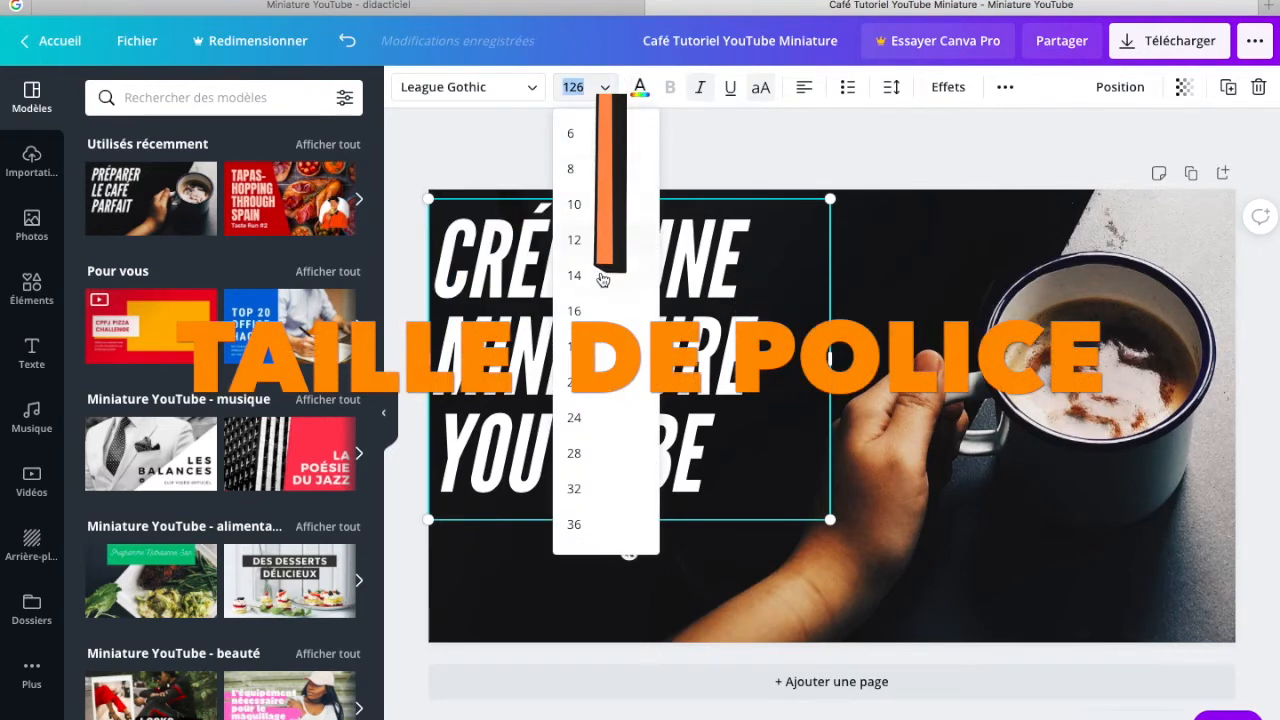
{"action": "scroll", "coordinate": [598, 420], "scroll_direction": "down", "scroll_amount": 1}
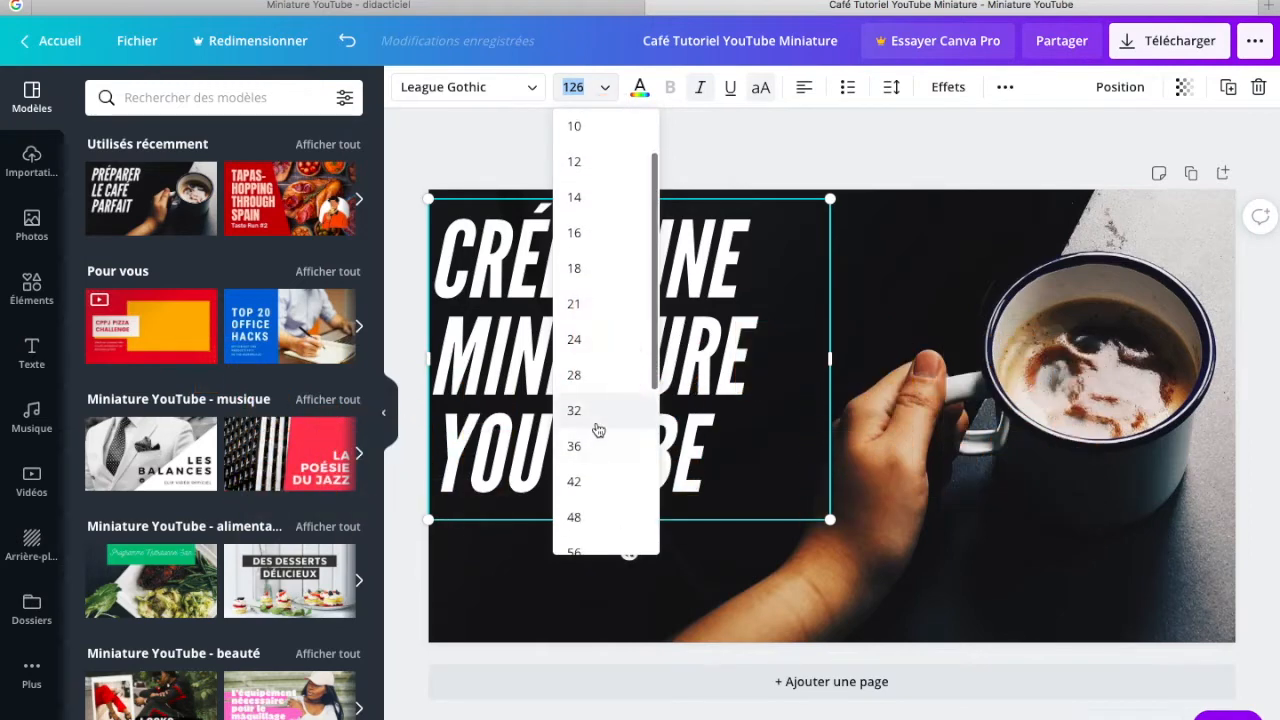
{"action": "left_click", "coordinate": [581, 306]}
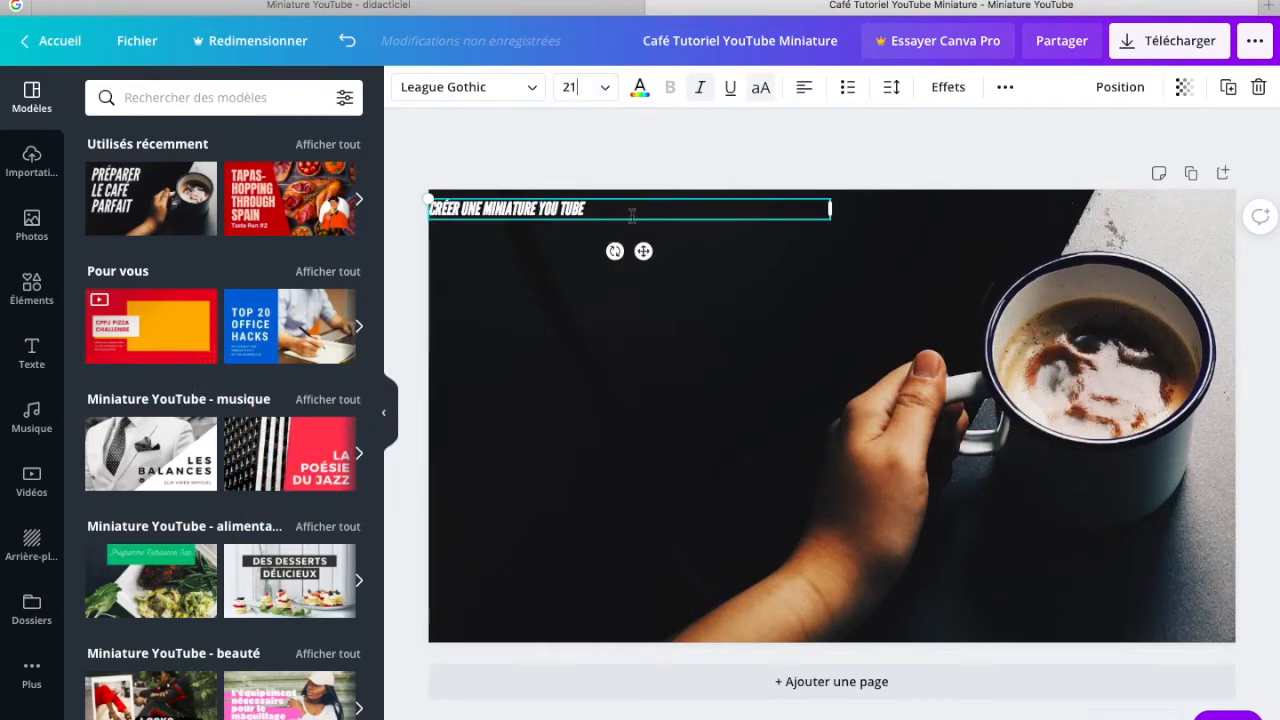
Set the title's font size to 120
{"action": "left_click", "coordinate": [608, 95]}
{"action": "scroll", "coordinate": [611, 369], "scroll_direction": "down", "scroll_amount": 5}
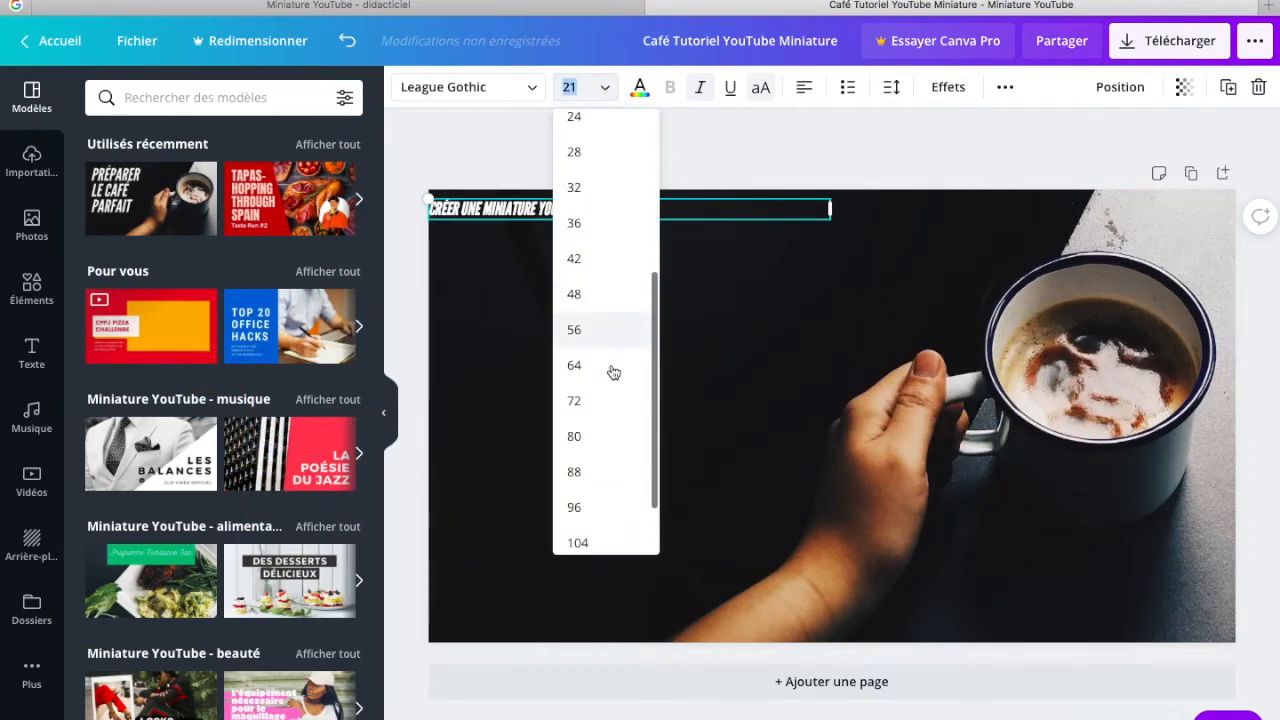
{"action": "scroll", "coordinate": [611, 371], "scroll_direction": "down", "scroll_amount": 1}
{"action": "left_click", "coordinate": [589, 488]}
Color the words "CRÉER" and "YOU TUBE" in the title with the default red
{"action": "left_click", "coordinate": [640, 87]}
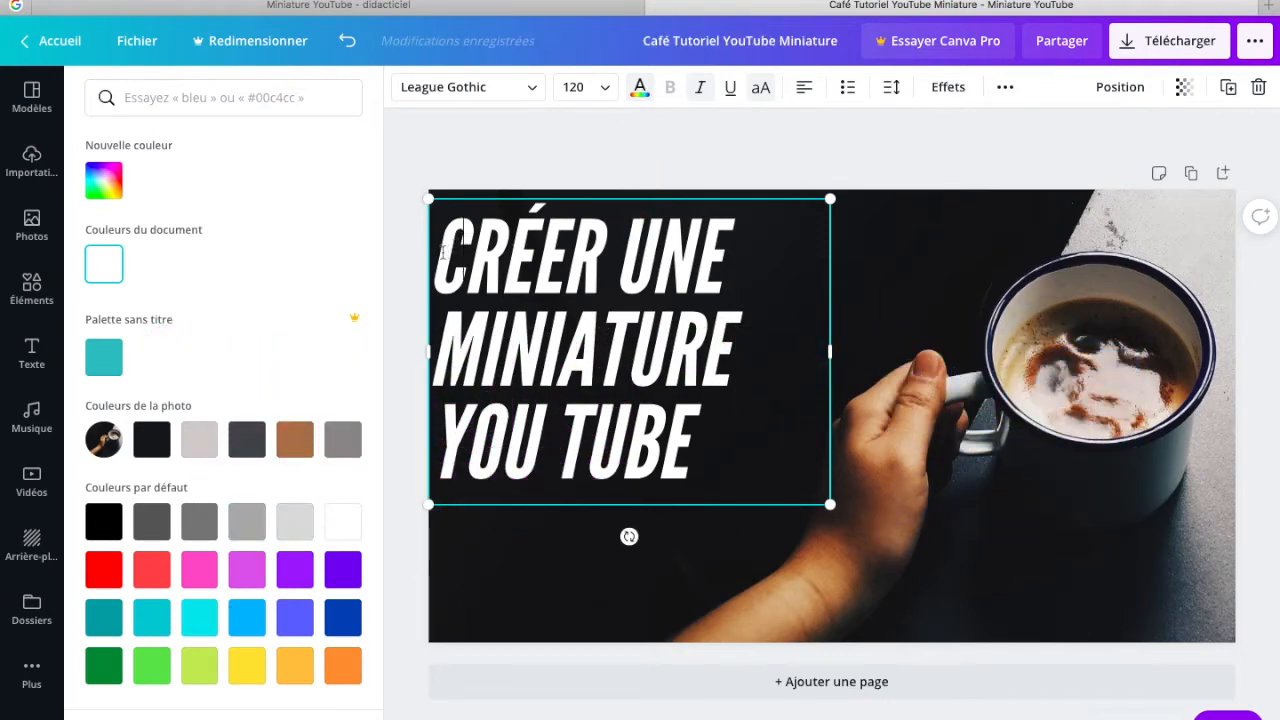
{"action": "left_click_drag", "start_coordinate": [437, 250], "coordinate": [593, 243]}
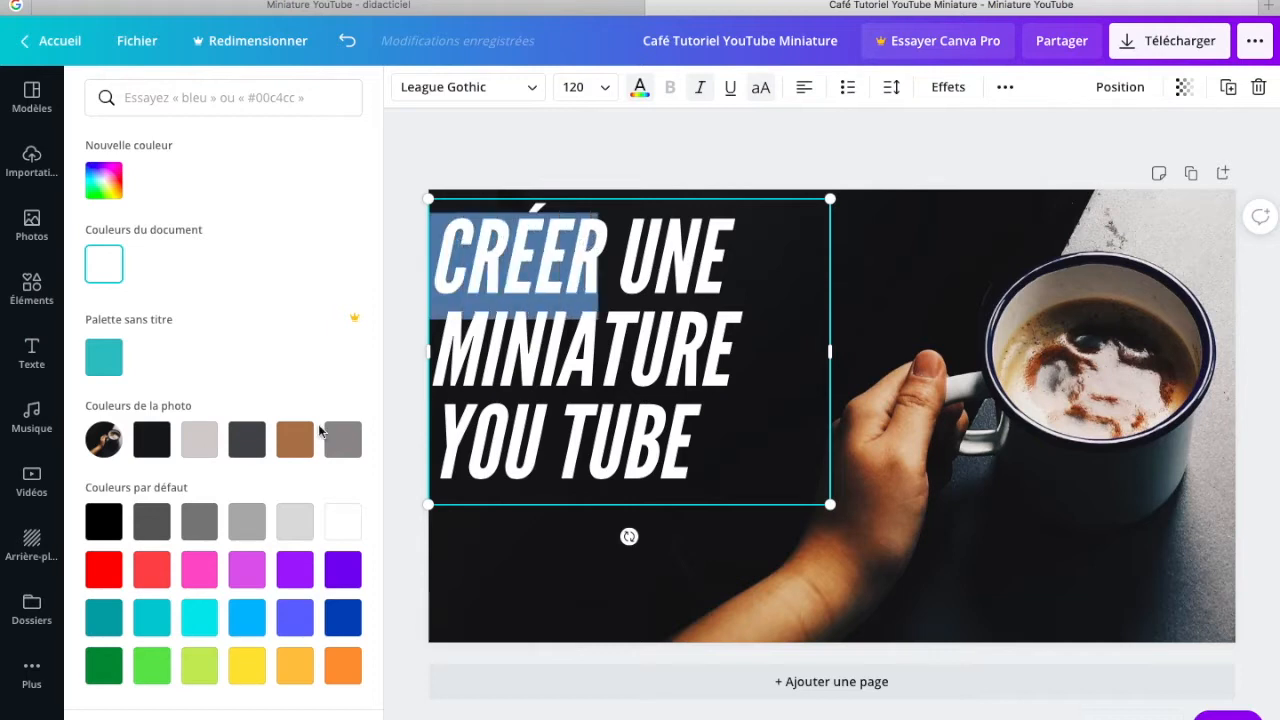
{"action": "left_click", "coordinate": [104, 567]}
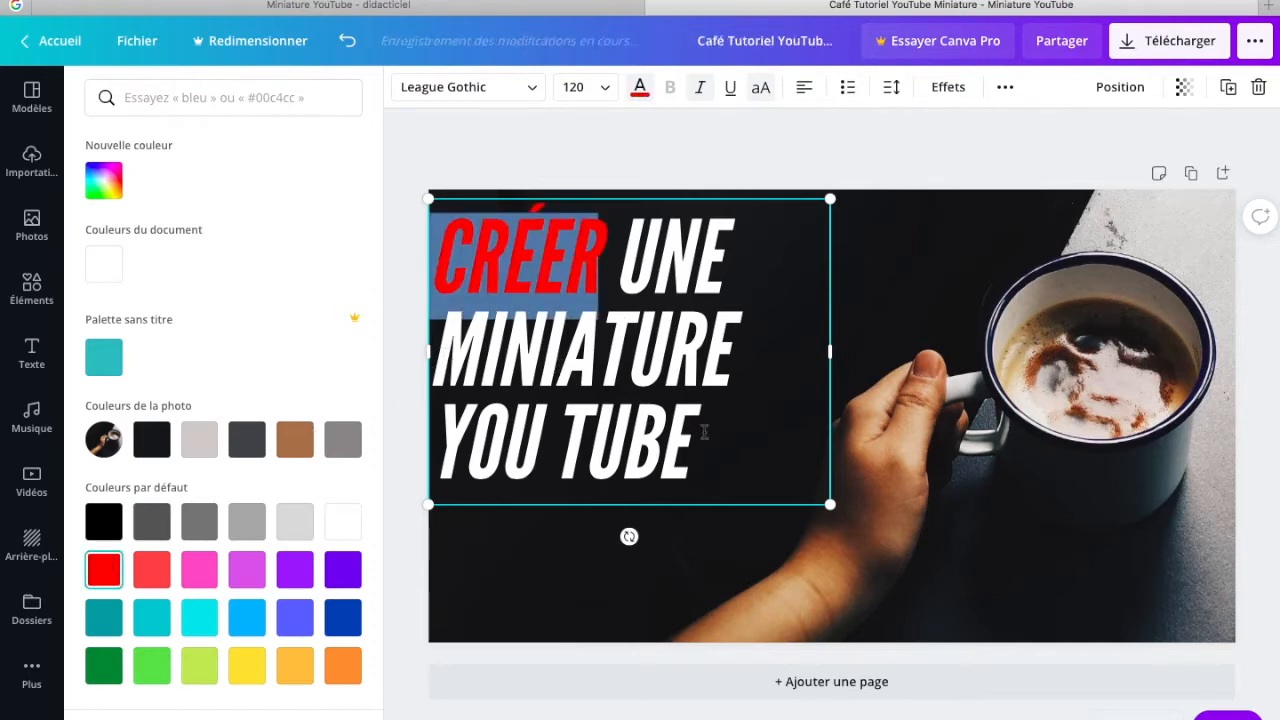
{"action": "key", "text": "Escape"}
{"action": "left_click_drag", "start_coordinate": [706, 430], "coordinate": [440, 430]}
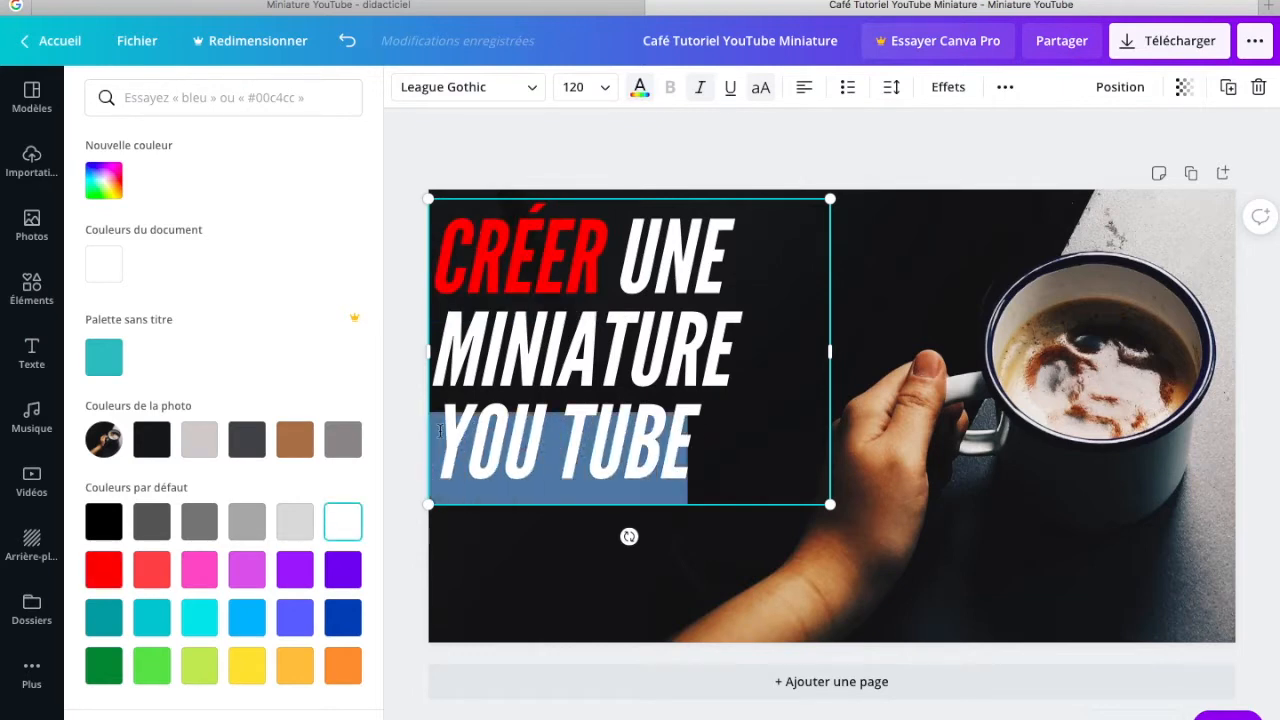
{"action": "left_click", "coordinate": [104, 578]}
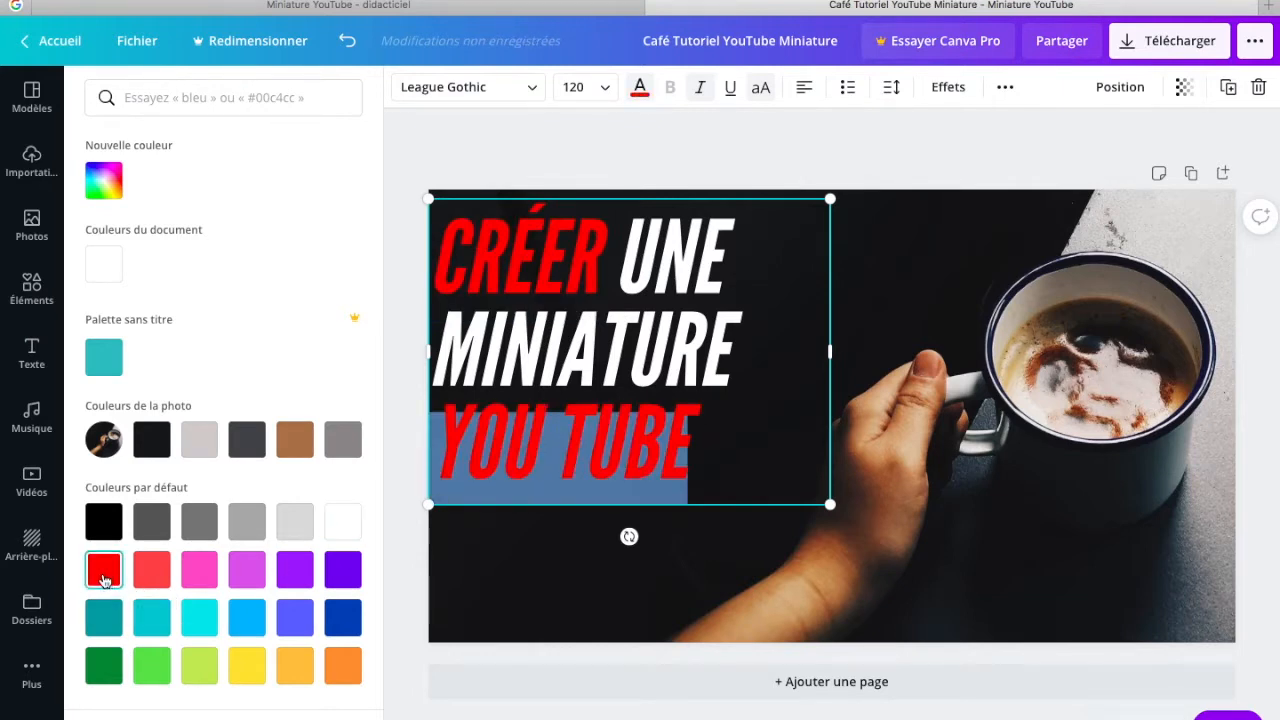
Append "EN 5MN" to the end of the title after "YOU TUBE"
{"action": "left_click", "coordinate": [709, 456]}
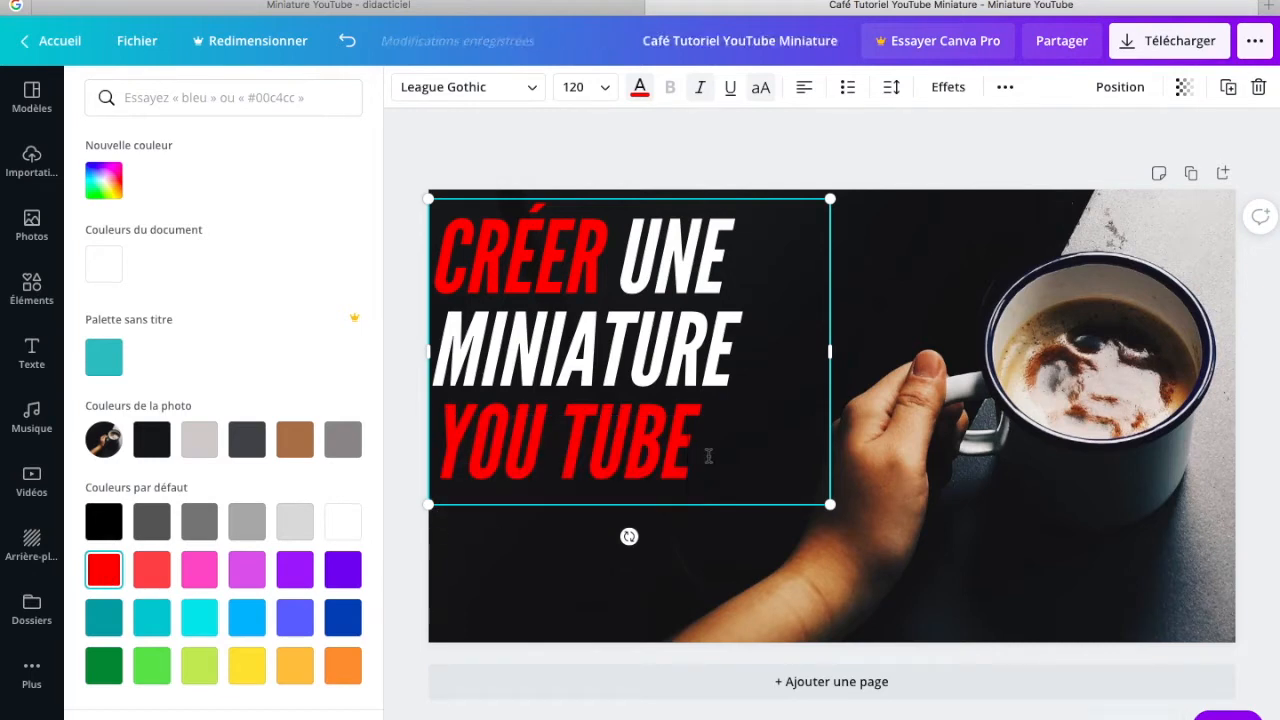
{"action": "type", "text": "EN 5MN"}
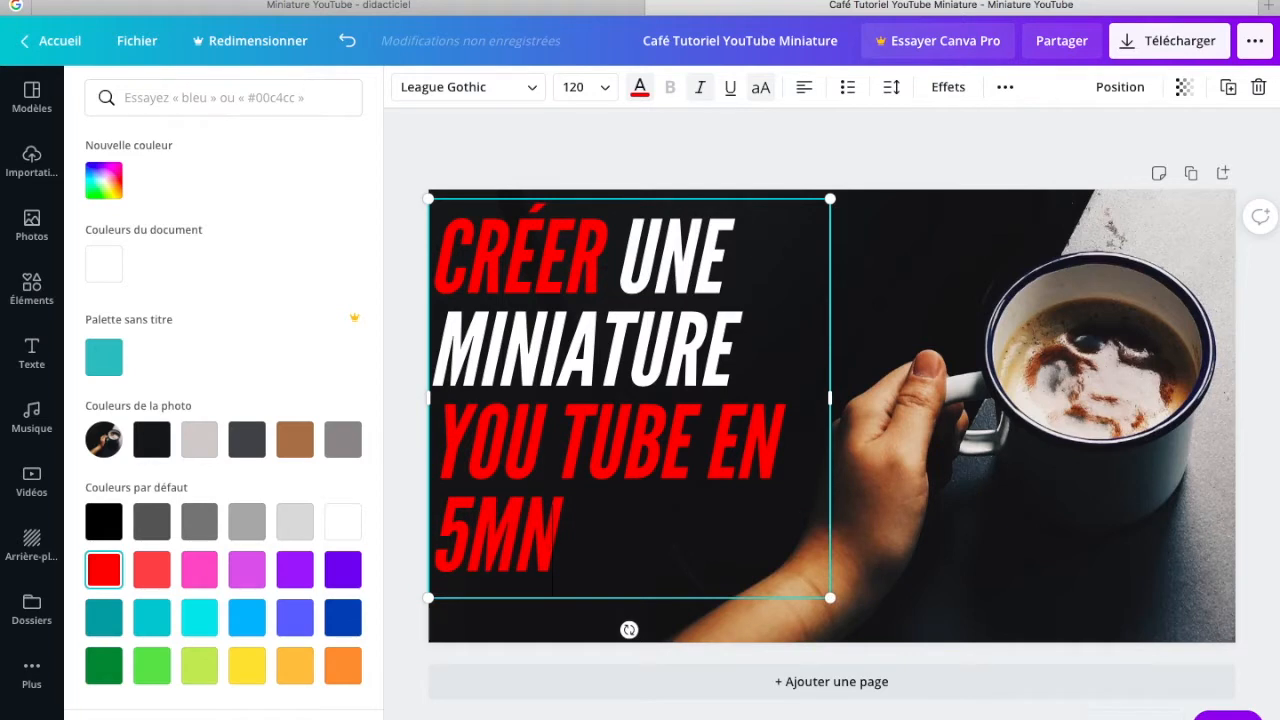
{"action": "left_click", "coordinate": [886, 175]}
Enlarge the title block slightly so it reaches closer to the thumbnail's upper edge
{"action": "left_click", "coordinate": [771, 298]}
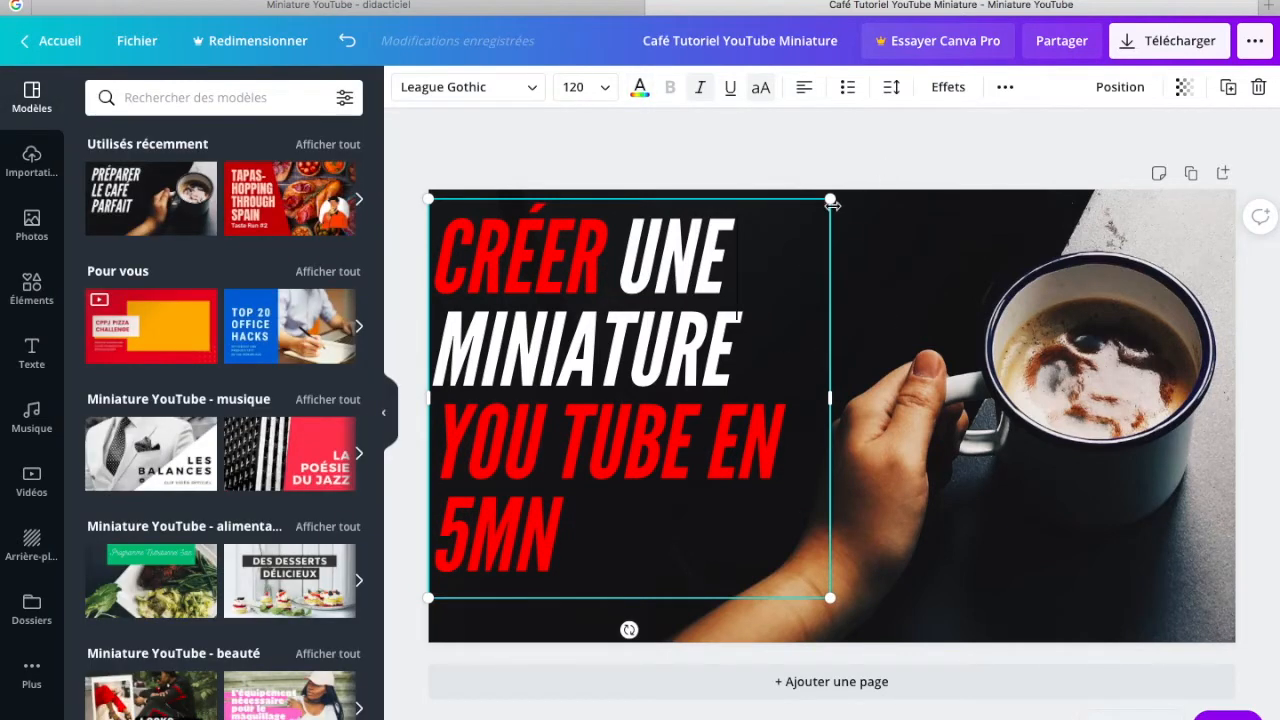
{"action": "left_click_drag", "start_coordinate": [830, 198], "coordinate": [840, 188]}
{"action": "left_click", "coordinate": [787, 147]}
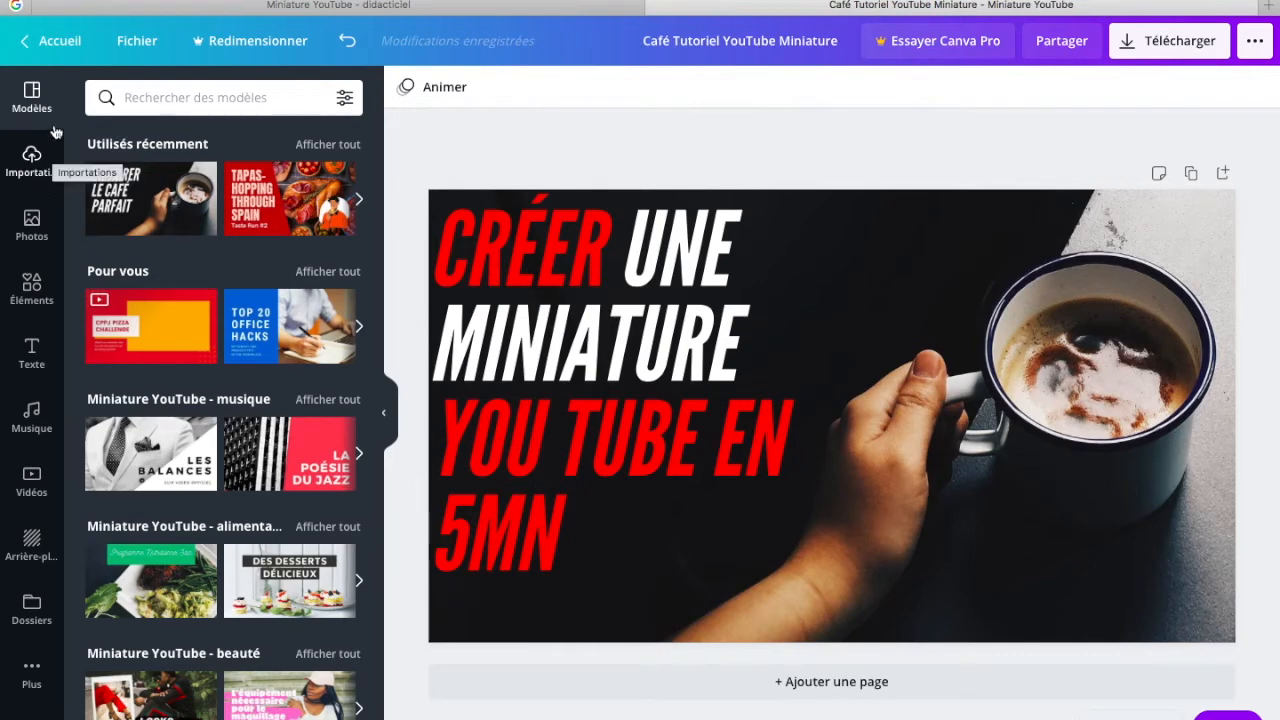
Search the photo library for "miniature" and browse the matching pictures
{"action": "left_click", "coordinate": [31, 225]}
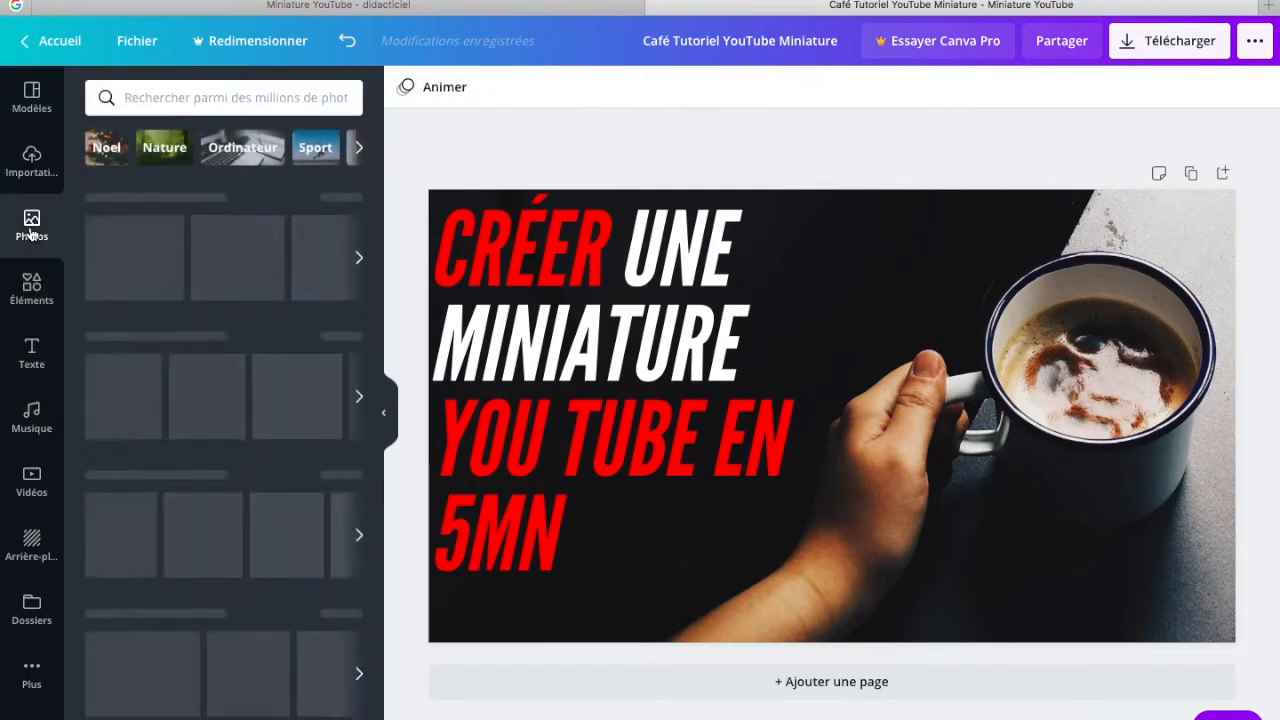
{"action": "left_click", "coordinate": [179, 100]}
{"action": "type", "text": "m"}
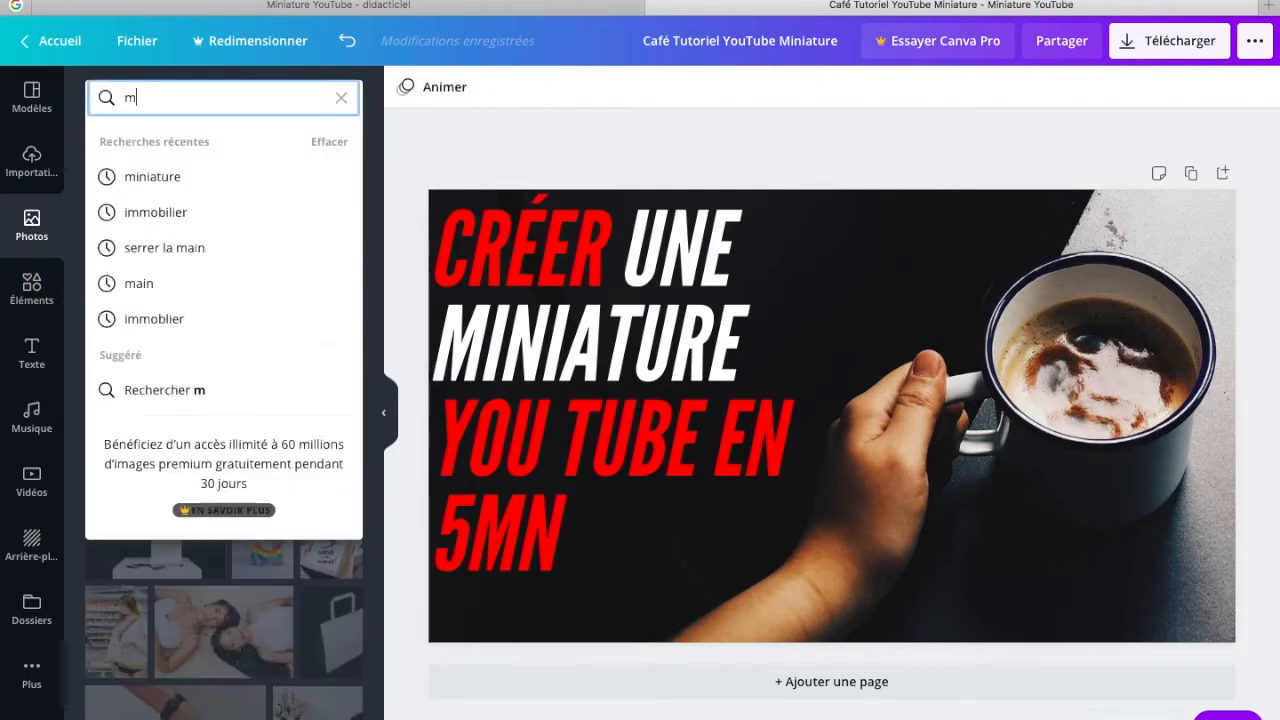
{"action": "type", "text": "iniature"}
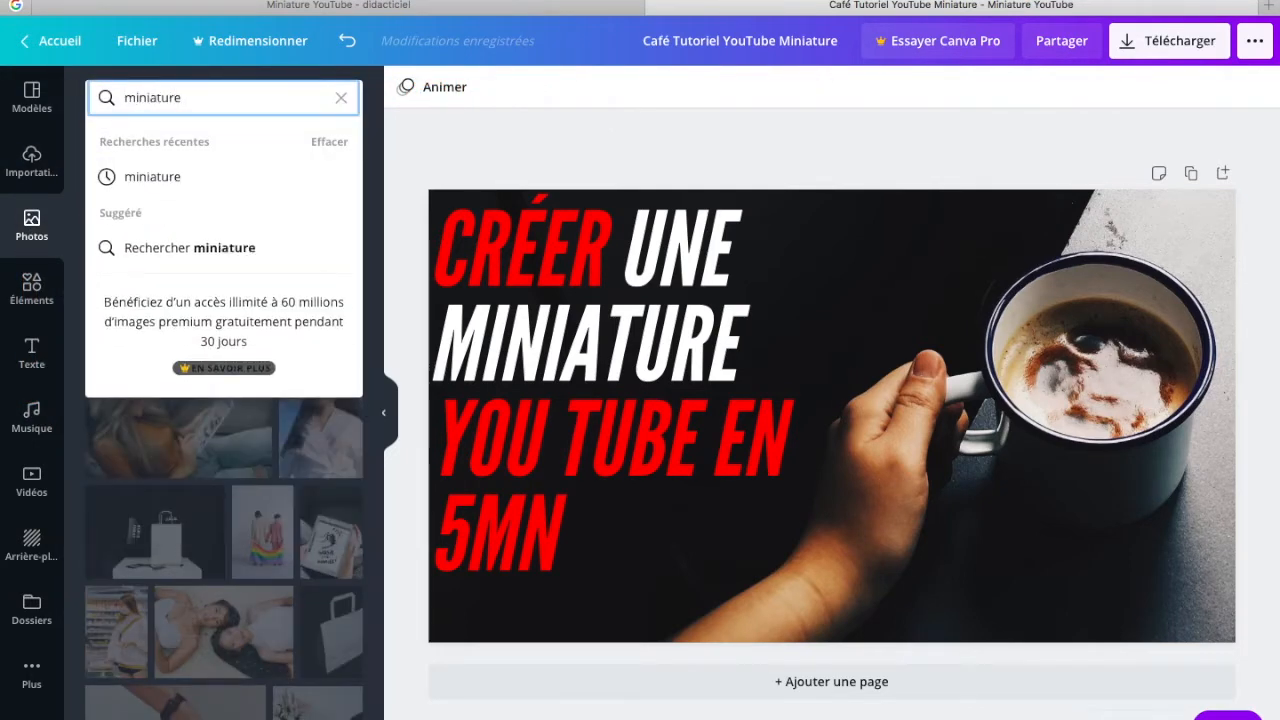
{"action": "key", "text": "Return"}
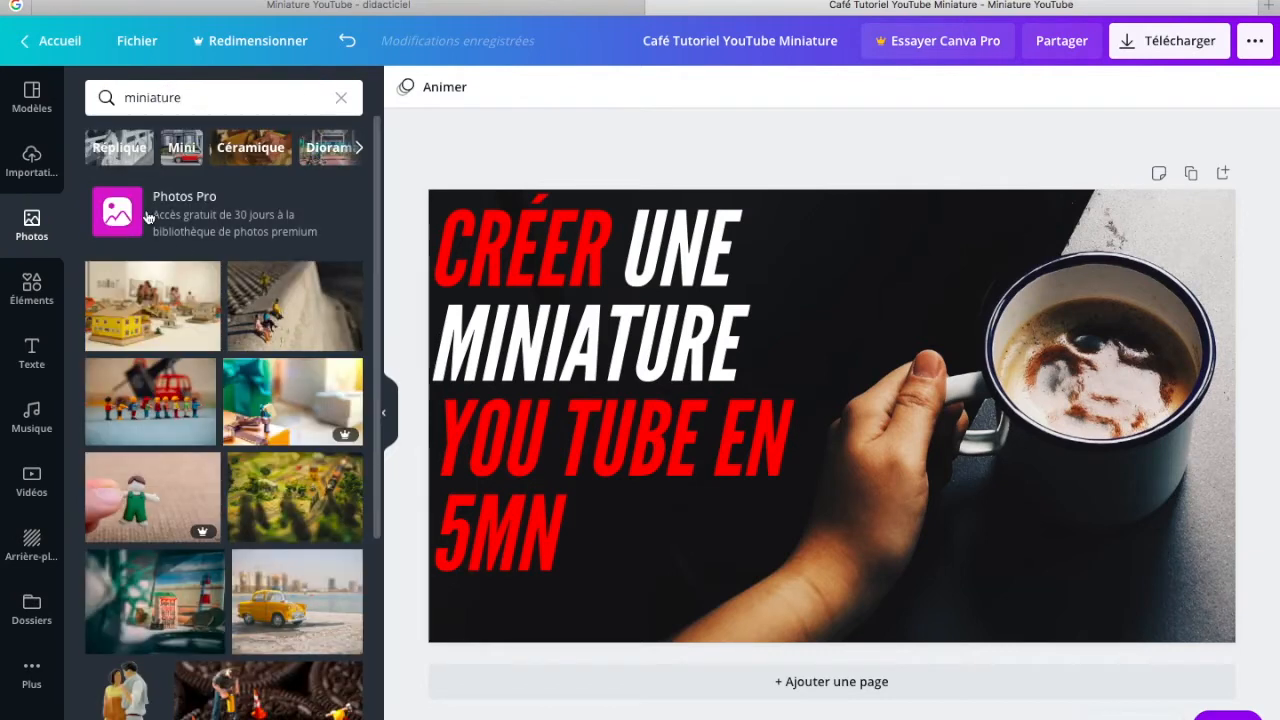
{"action": "scroll", "coordinate": [240, 340], "scroll_direction": "down", "scroll_amount": 3}
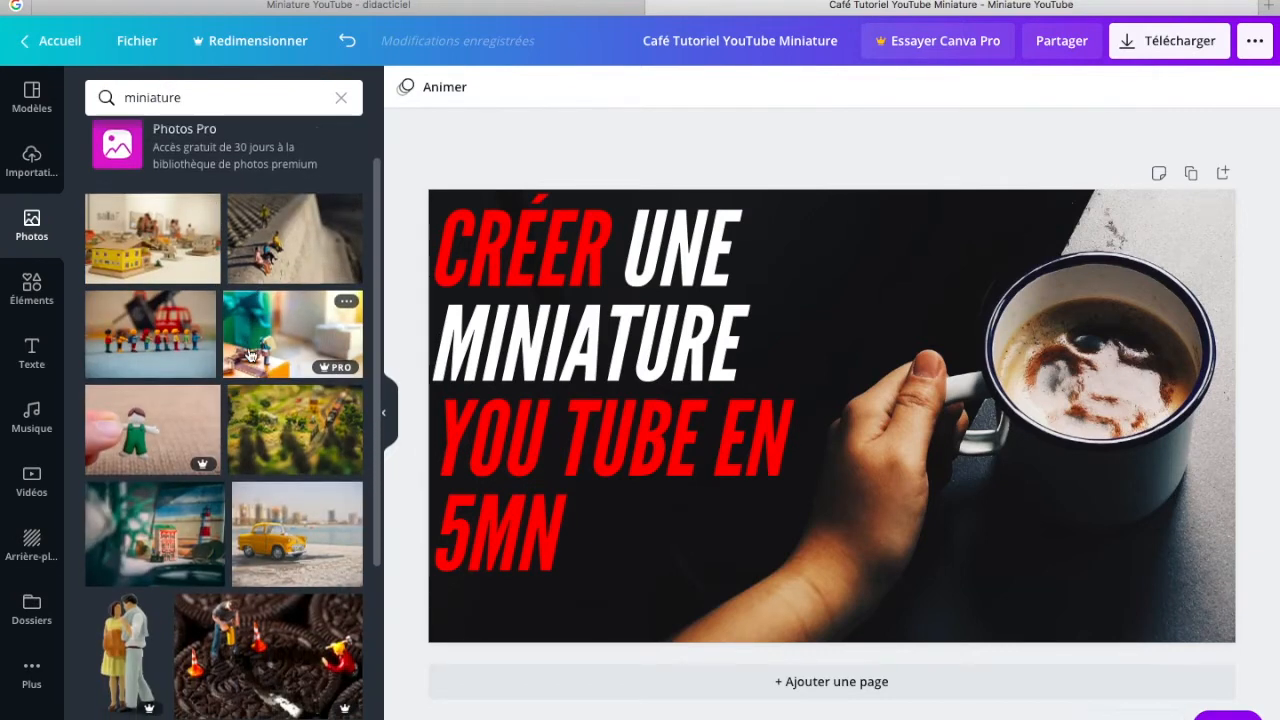
{"action": "scroll", "coordinate": [248, 355], "scroll_direction": "down", "scroll_amount": 2}
{"action": "scroll", "coordinate": [265, 355], "scroll_direction": "down", "scroll_amount": 2}
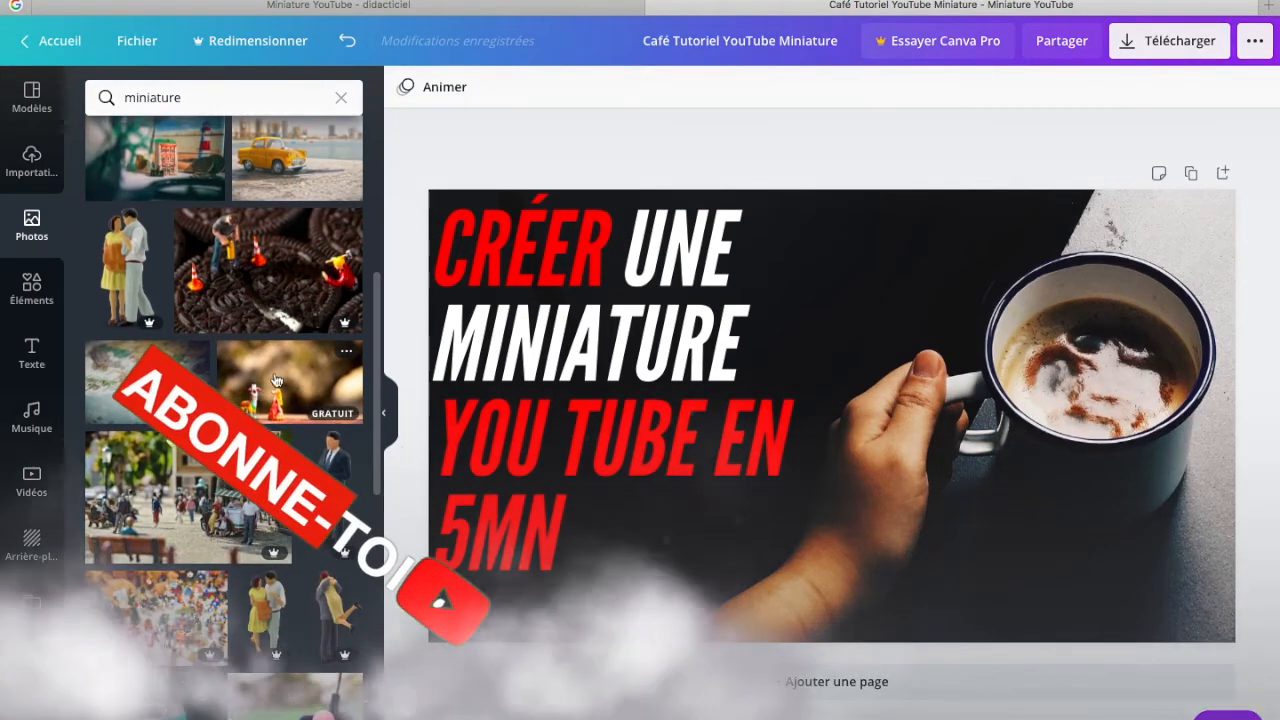
Replace the coffee cup photo with the free picture of the llama and red-dressed figurines, enlarged behind the title to fill the thumbnail
{"action": "left_click", "coordinate": [960, 355]}
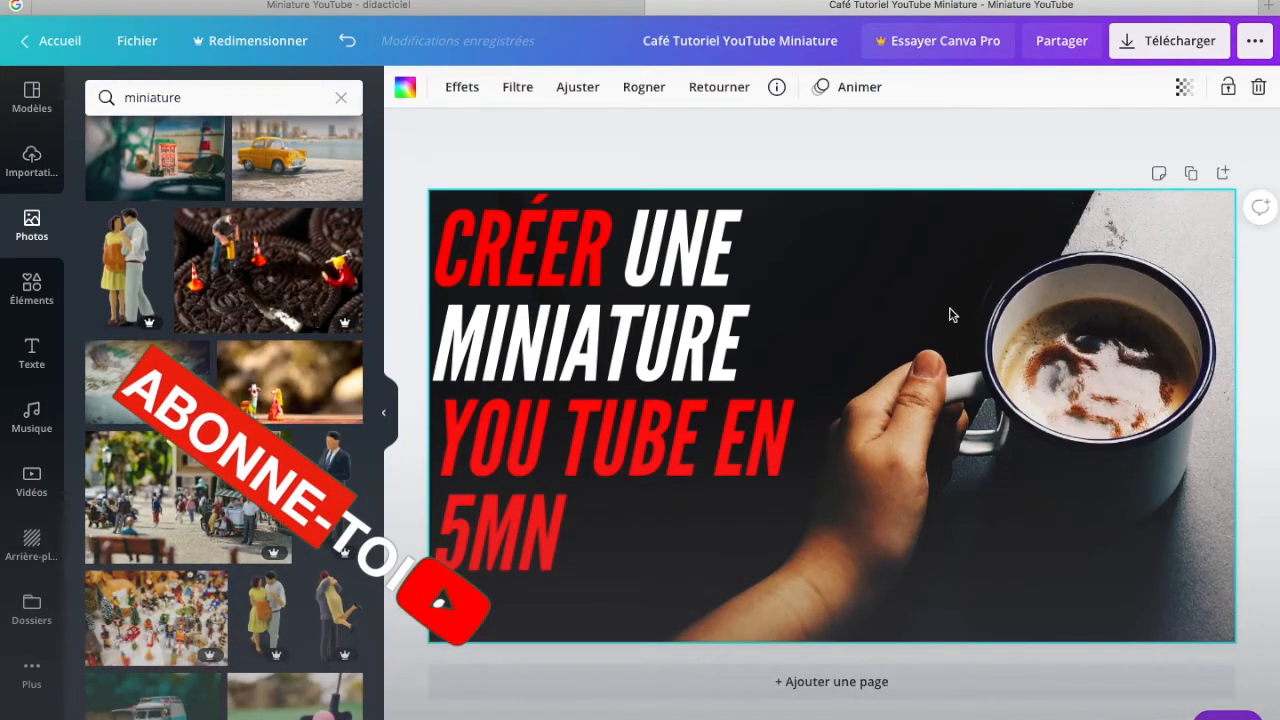
{"action": "key", "text": "Delete"}
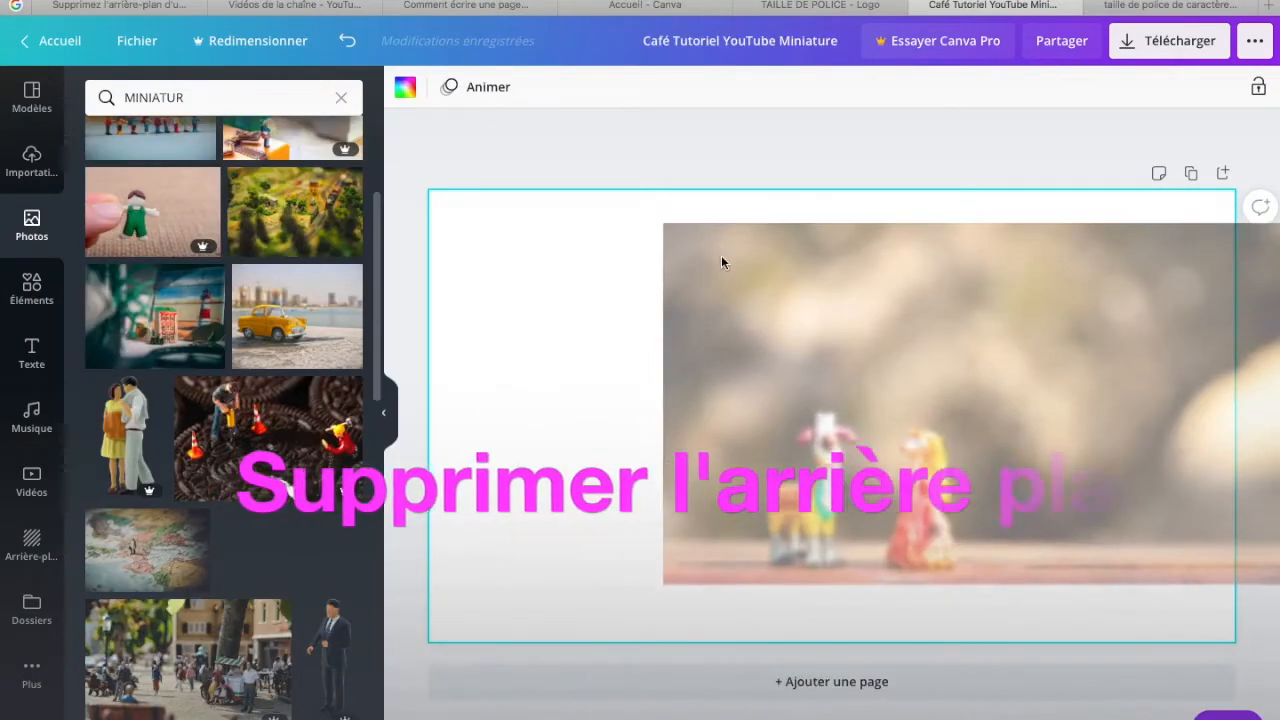
{"action": "left_click", "coordinate": [630, 268]}
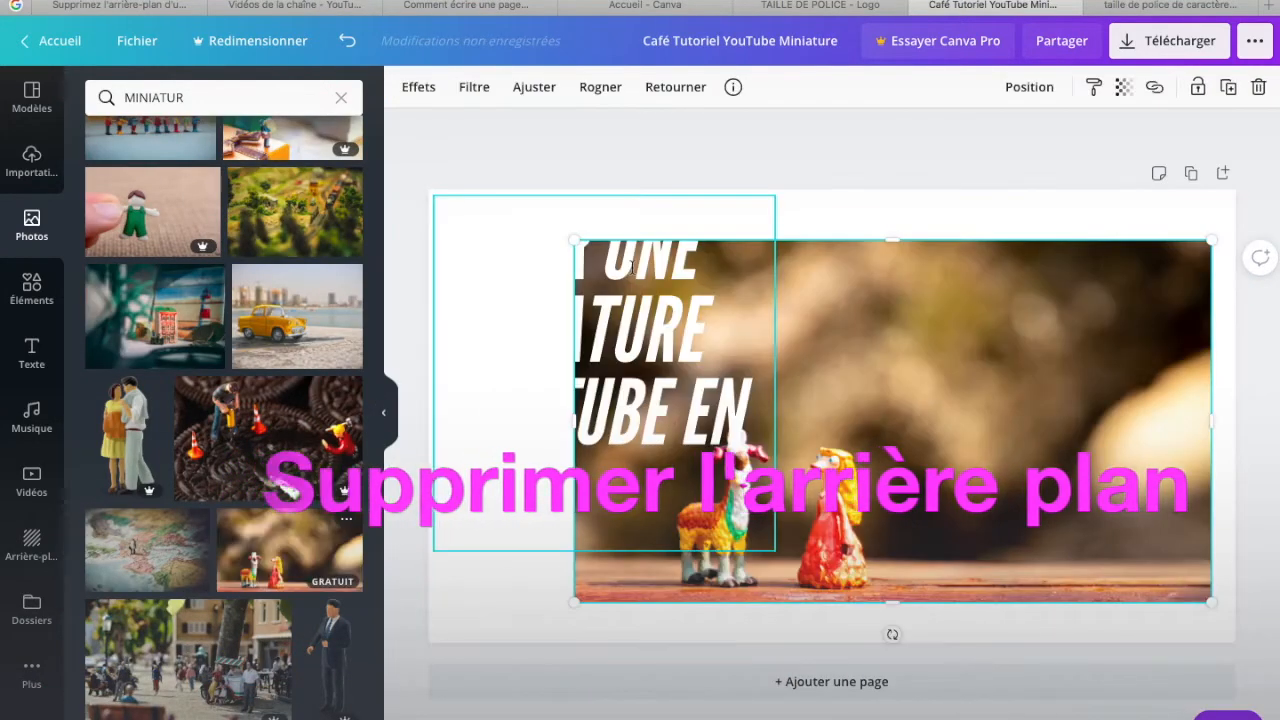
{"action": "left_click_drag", "start_coordinate": [922, 287], "coordinate": [937, 238]}
{"action": "left_click_drag", "start_coordinate": [534, 587], "coordinate": [441, 647]}
{"action": "left_click_drag", "start_coordinate": [428, 414], "coordinate": [422, 414]}
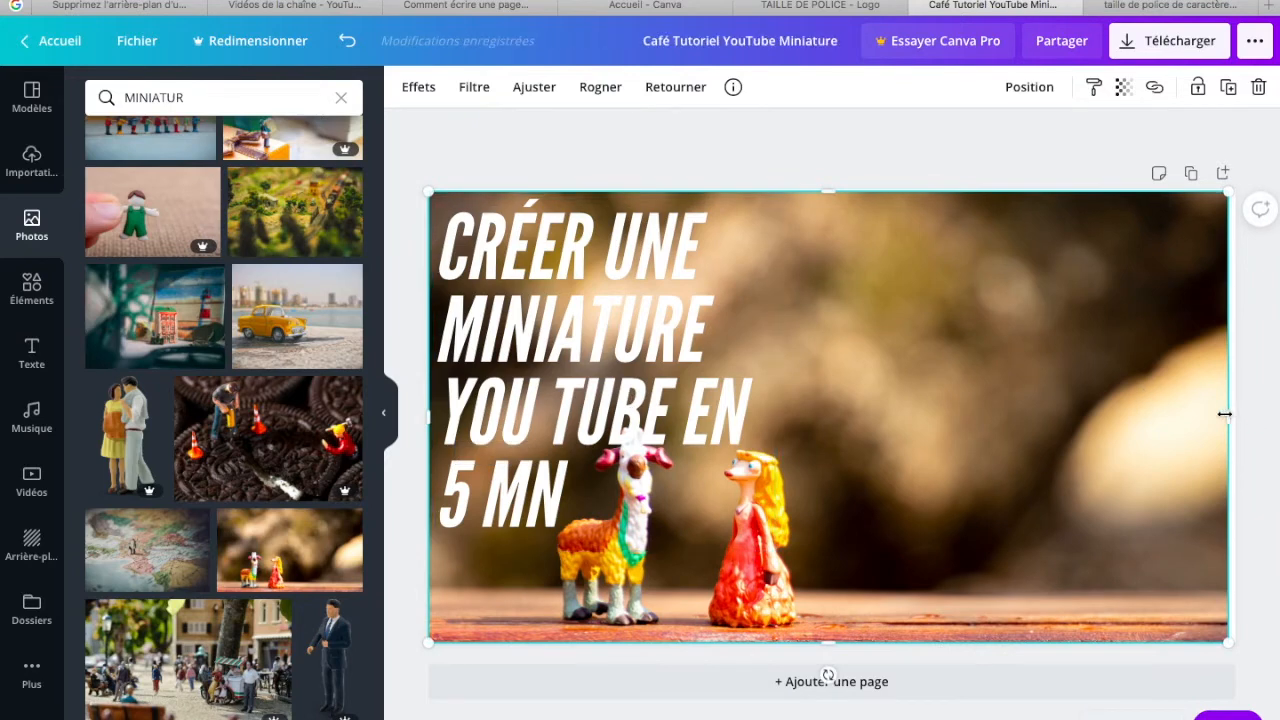
{"action": "left_click_drag", "start_coordinate": [1233, 413], "coordinate": [1237, 414]}
Color the title word "CRÉER" with the pure red from the default colors
{"action": "left_click", "coordinate": [620, 347]}
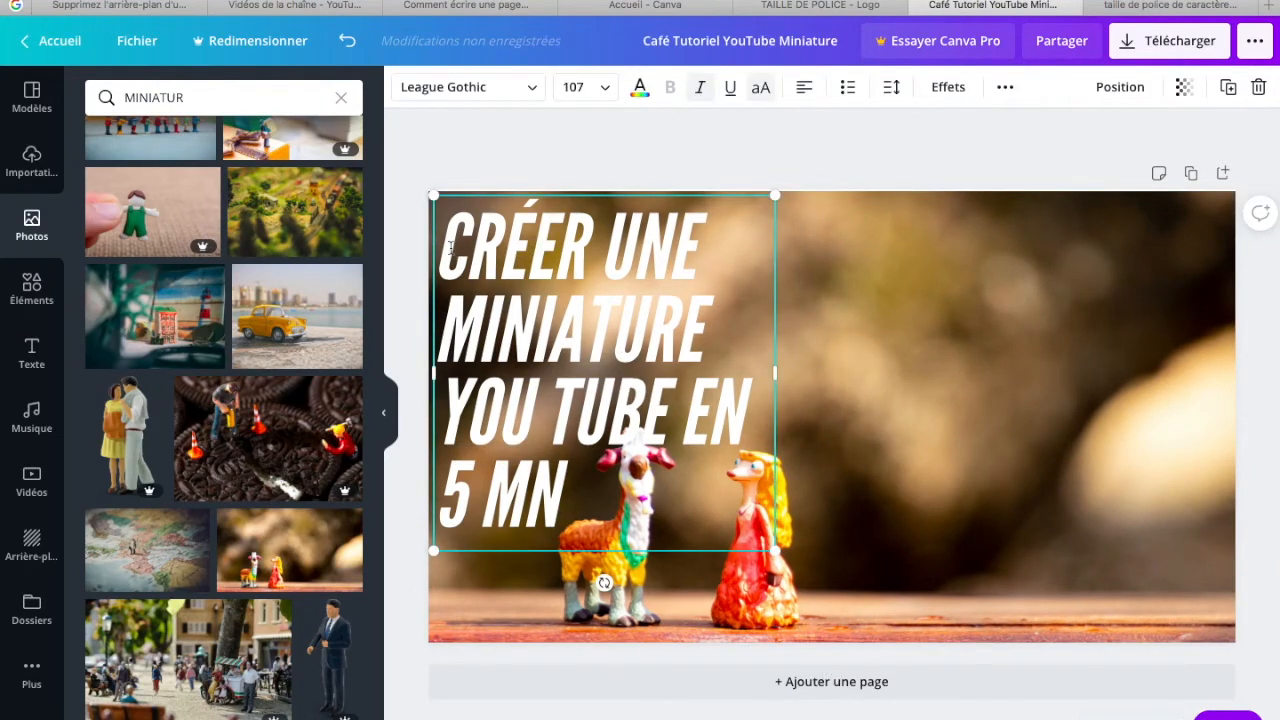
{"action": "left_click_drag", "start_coordinate": [446, 245], "coordinate": [538, 245]}
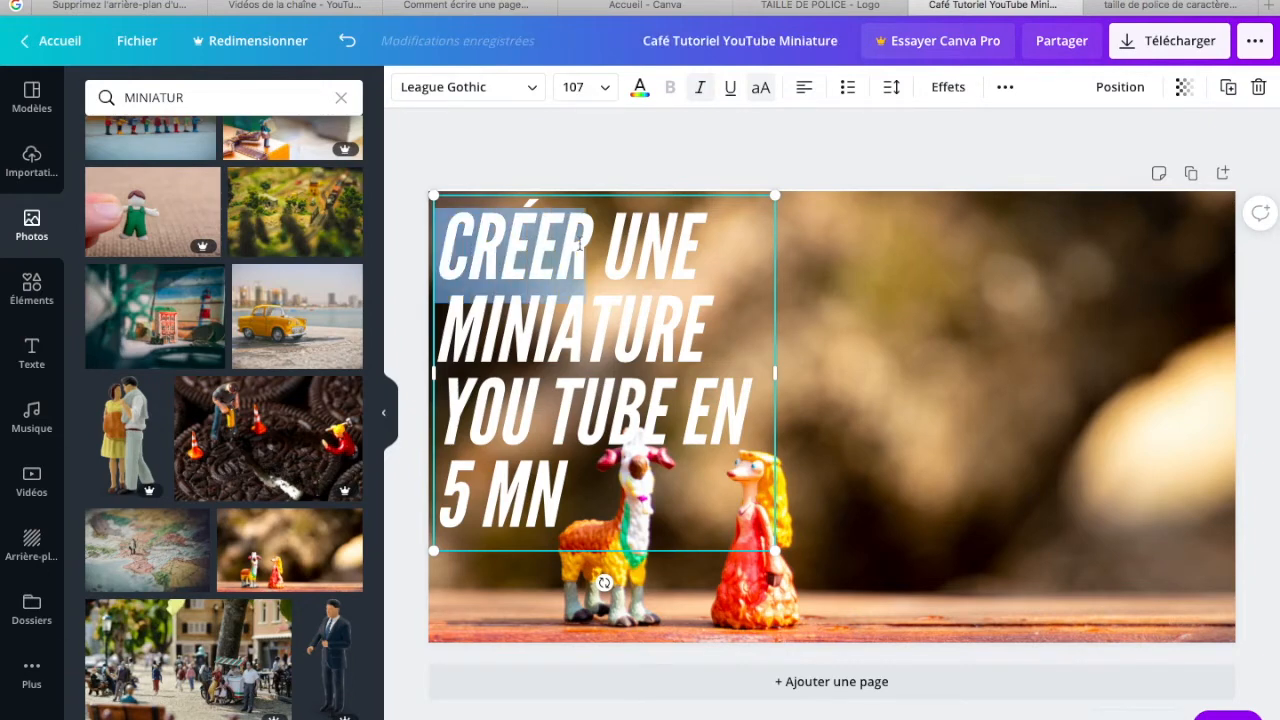
{"action": "left_click_drag", "start_coordinate": [600, 237], "coordinate": [446, 237]}
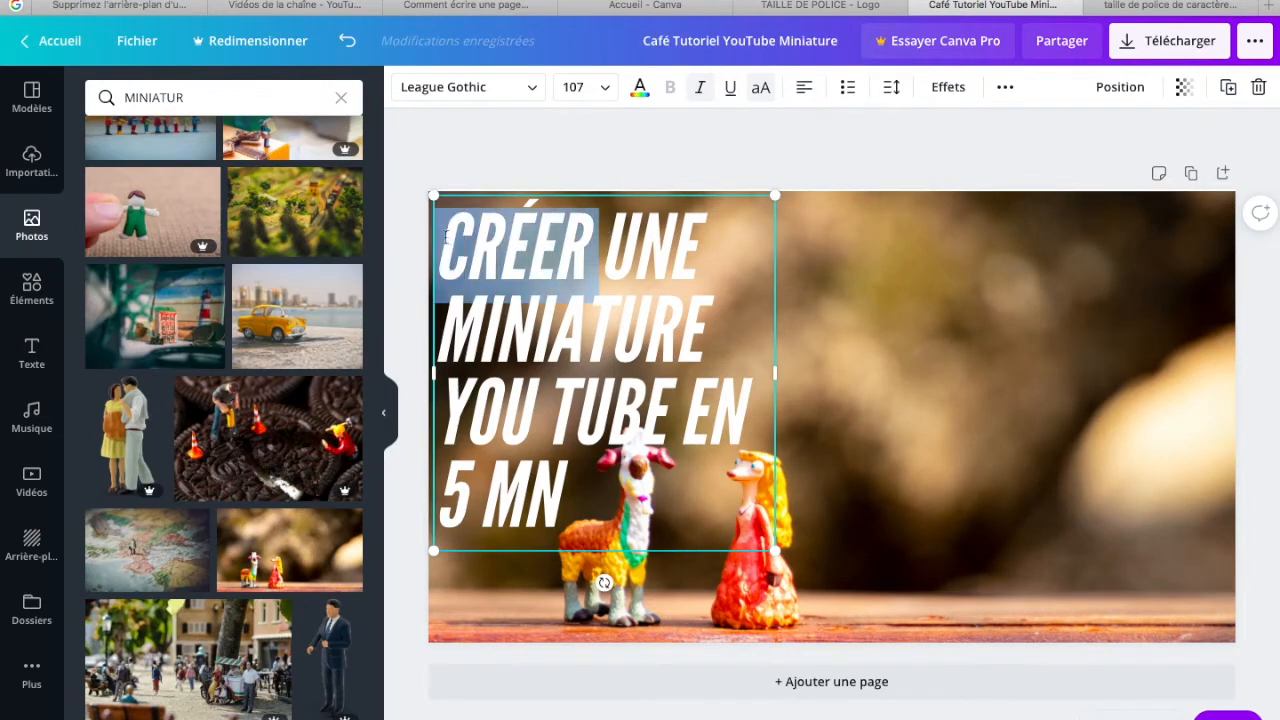
{"action": "left_click", "coordinate": [641, 95]}
{"action": "left_click", "coordinate": [105, 570]}
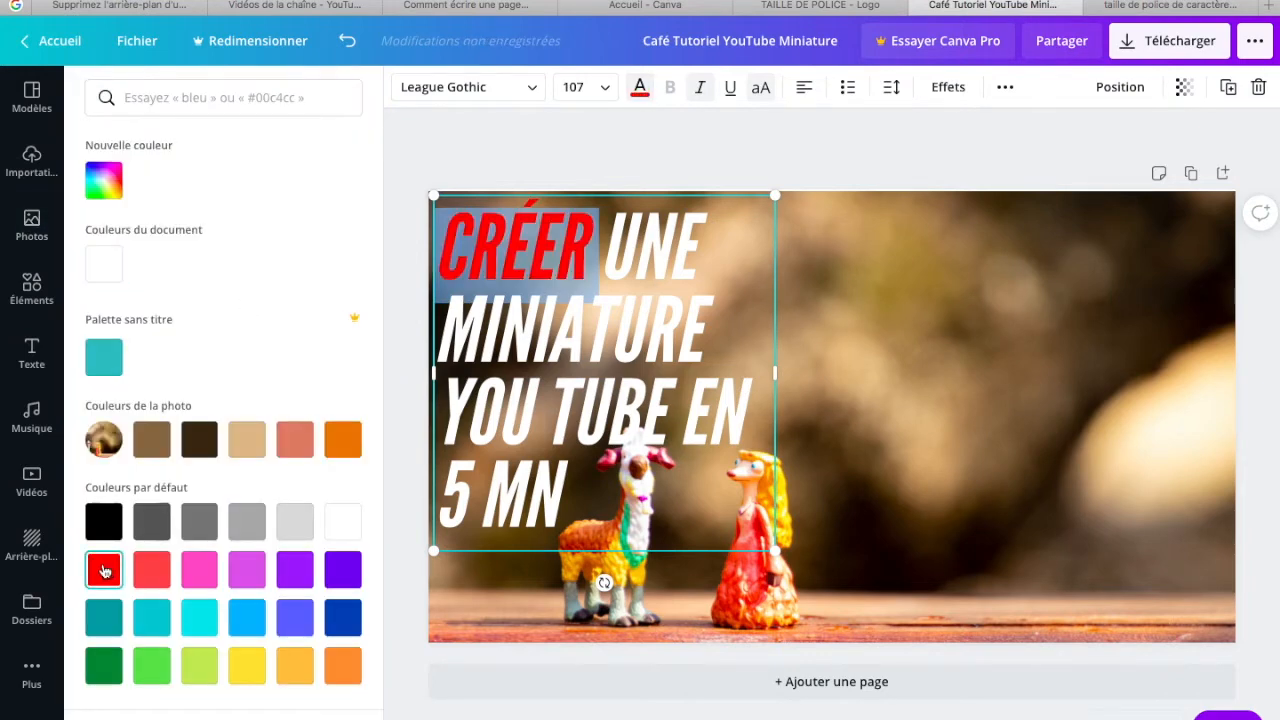
Color the title words "YOU TUBE EN 5 MN" in the same pure red as "CRÉER"
{"action": "left_click", "coordinate": [451, 407]}
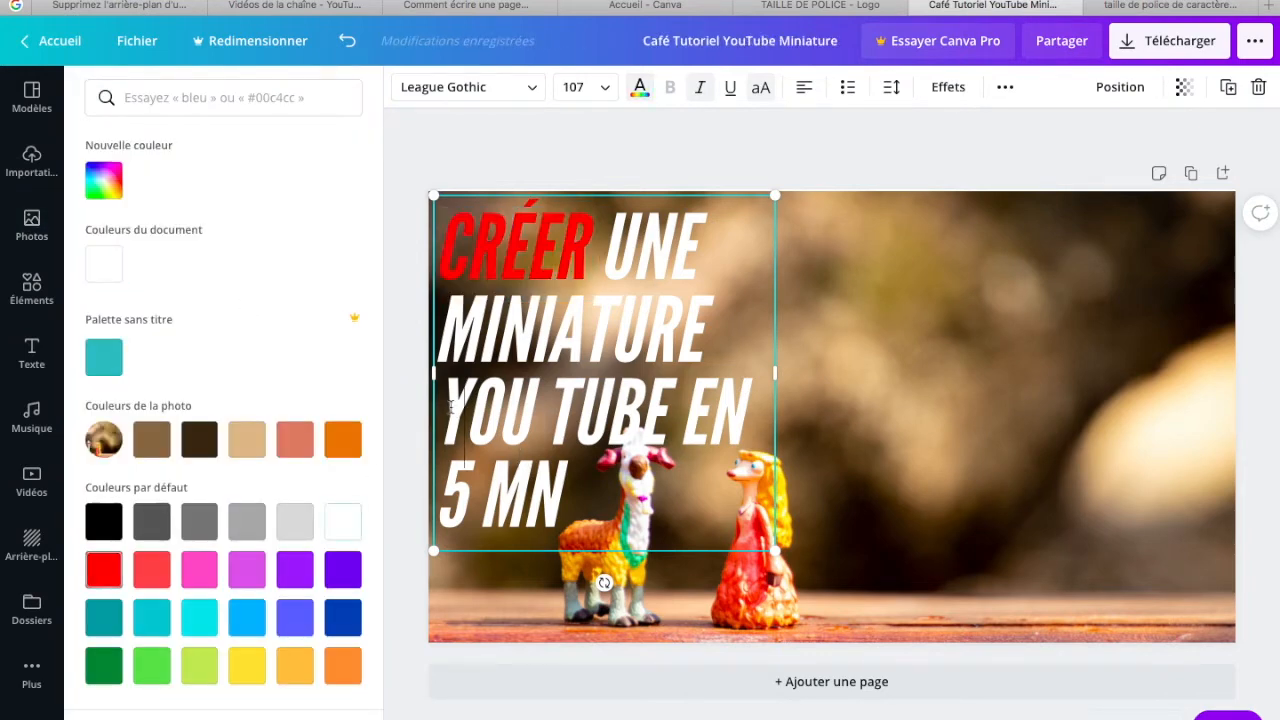
{"action": "left_click_drag", "start_coordinate": [485, 413], "coordinate": [587, 466]}
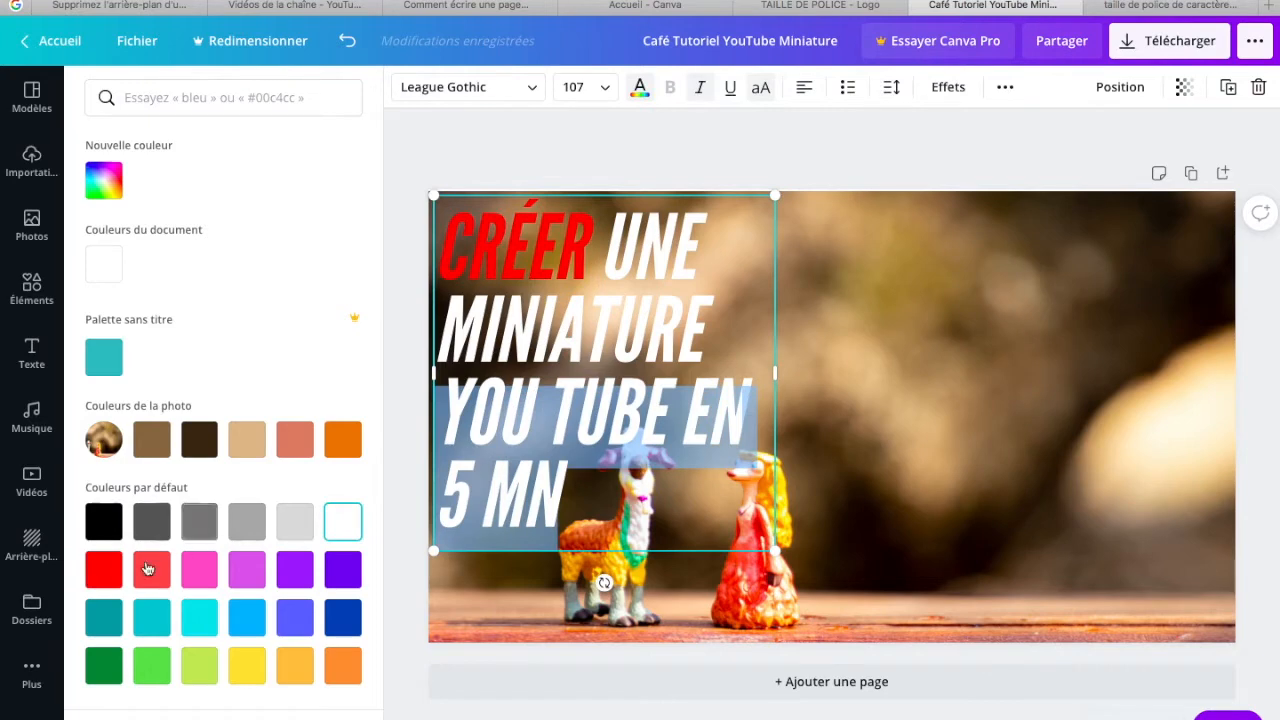
{"action": "left_click", "coordinate": [113, 572]}
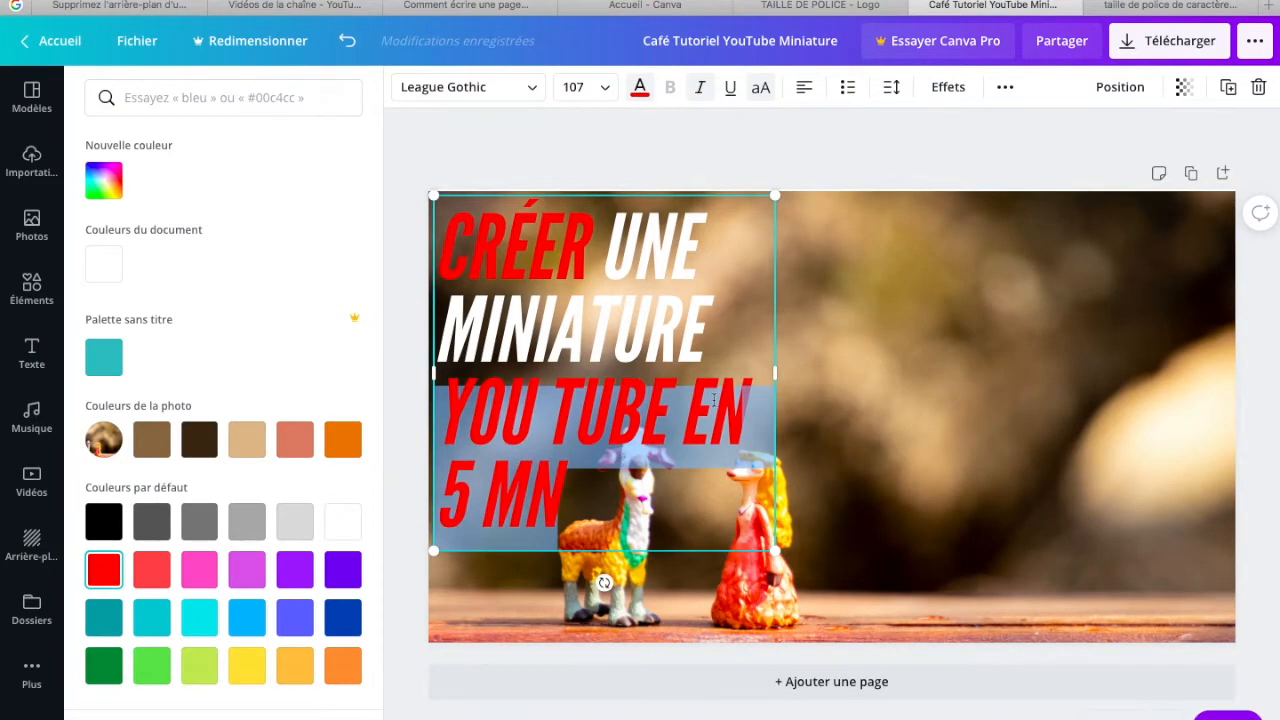
Widen the title's text box so it wraps onto two lines, and shift it toward the thumbnail's right side
{"action": "left_click_drag", "start_coordinate": [845, 376], "coordinate": [1077, 384]}
{"action": "left_click", "coordinate": [1023, 450]}
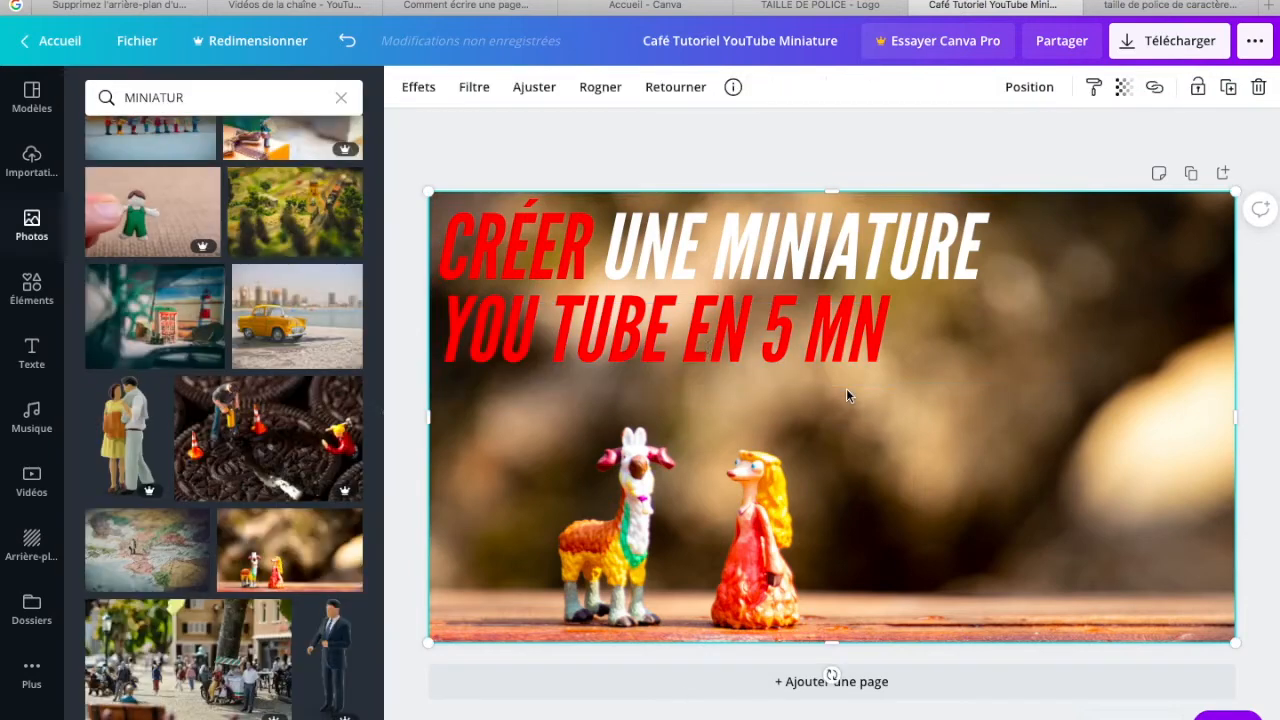
{"action": "left_click_drag", "start_coordinate": [704, 338], "coordinate": [905, 346]}
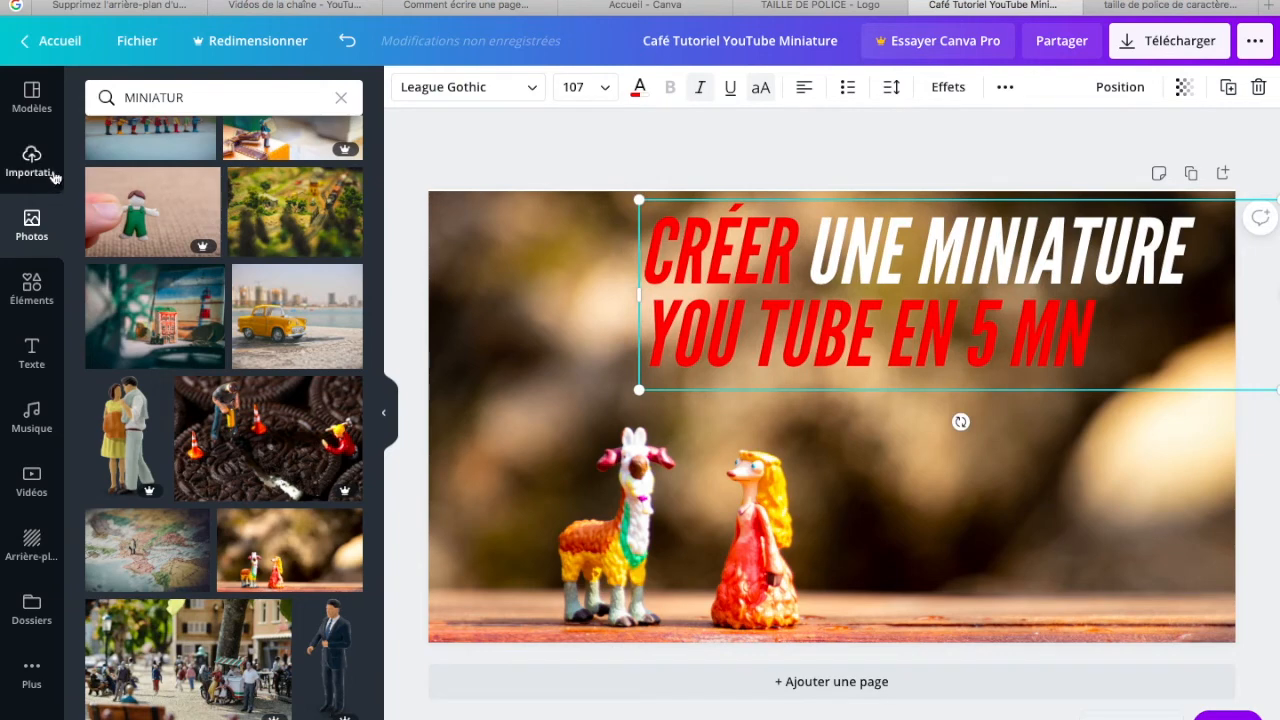
Add the recently used yellow pointing hand and red YouTube logo elements to the empty area left of the title
{"action": "left_click", "coordinate": [31, 288]}
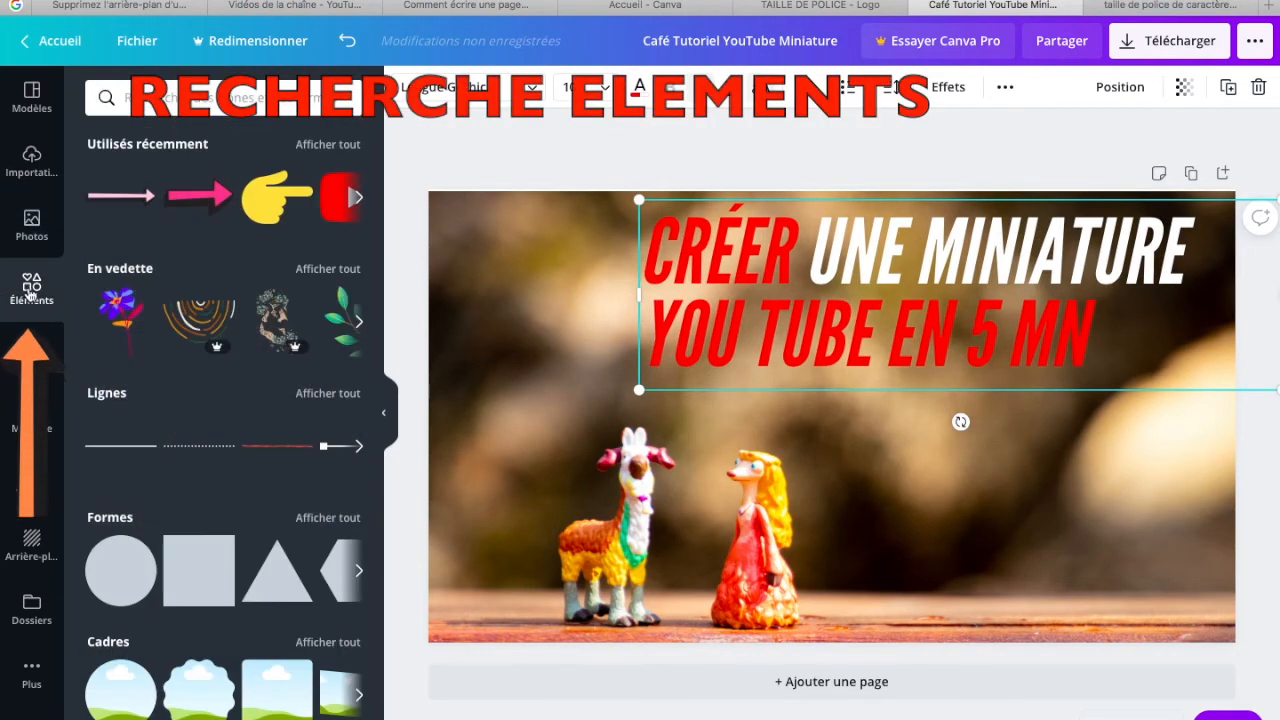
{"action": "left_click", "coordinate": [166, 97]}
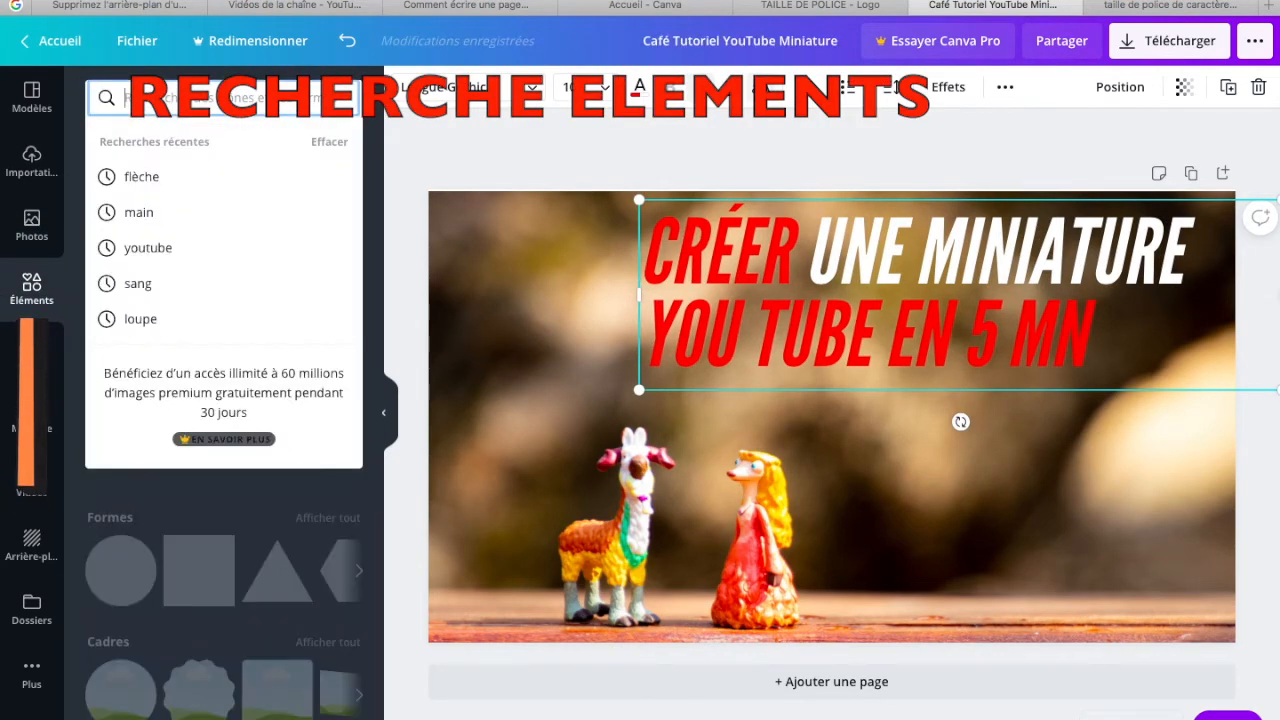
{"action": "left_click", "coordinate": [31, 300]}
{"action": "left_click_drag", "start_coordinate": [279, 208], "coordinate": [455, 347]}
{"action": "left_click_drag", "start_coordinate": [341, 205], "coordinate": [514, 251]}
{"action": "left_click", "coordinate": [563, 366]}
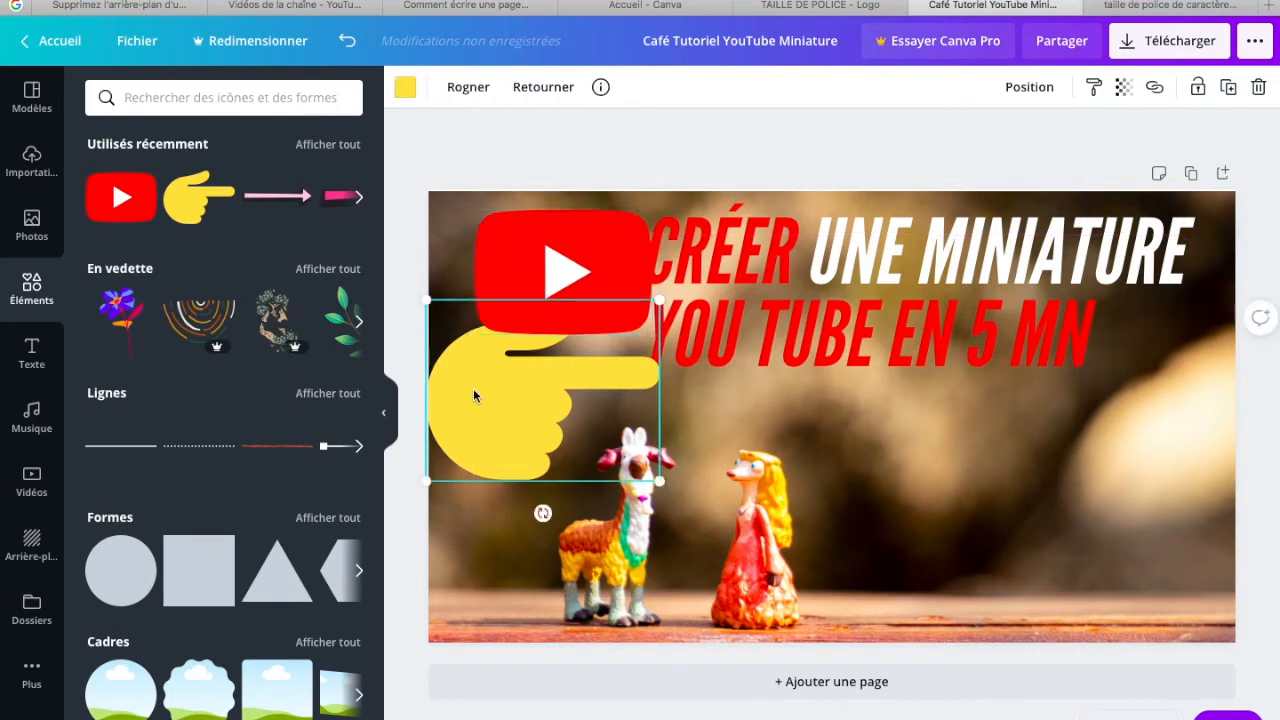
Rotate the yellow hand so its finger points diagonally up toward the logo, and bring it to the front
{"action": "left_click_drag", "start_coordinate": [543, 513], "coordinate": [706, 523]}
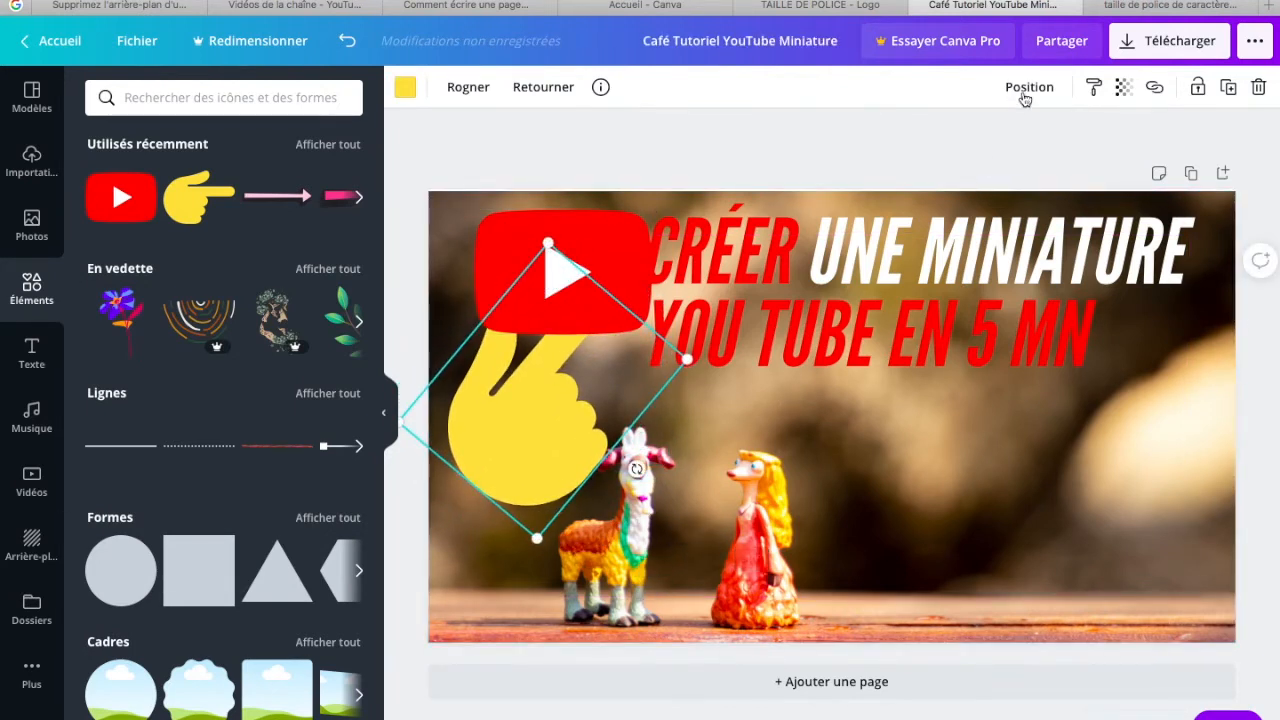
{"action": "left_click", "coordinate": [1030, 88]}
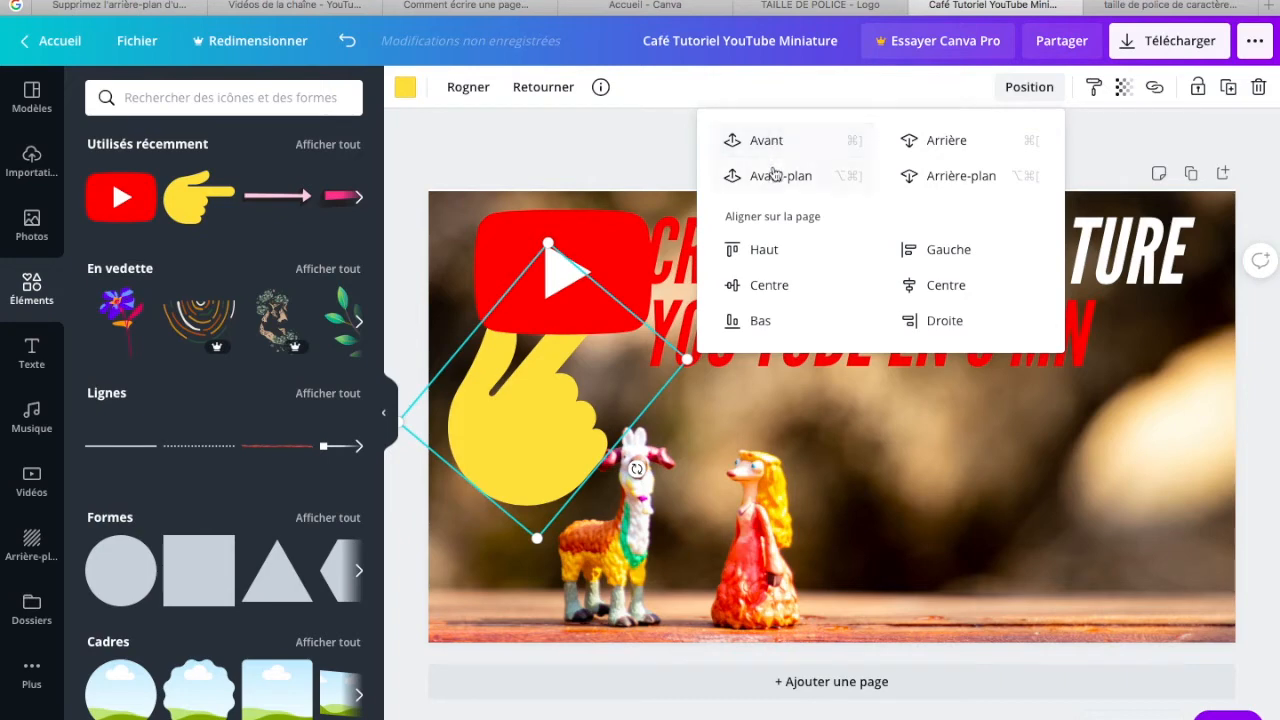
{"action": "left_click", "coordinate": [777, 175]}
{"action": "left_click", "coordinate": [860, 399]}
Shrink the yellow hand so its fingertip touches the play triangle of the YouTube logo
{"action": "left_click", "coordinate": [539, 511]}
{"action": "left_click_drag", "start_coordinate": [537, 535], "coordinate": [513, 390]}
{"action": "left_click", "coordinate": [714, 414]}
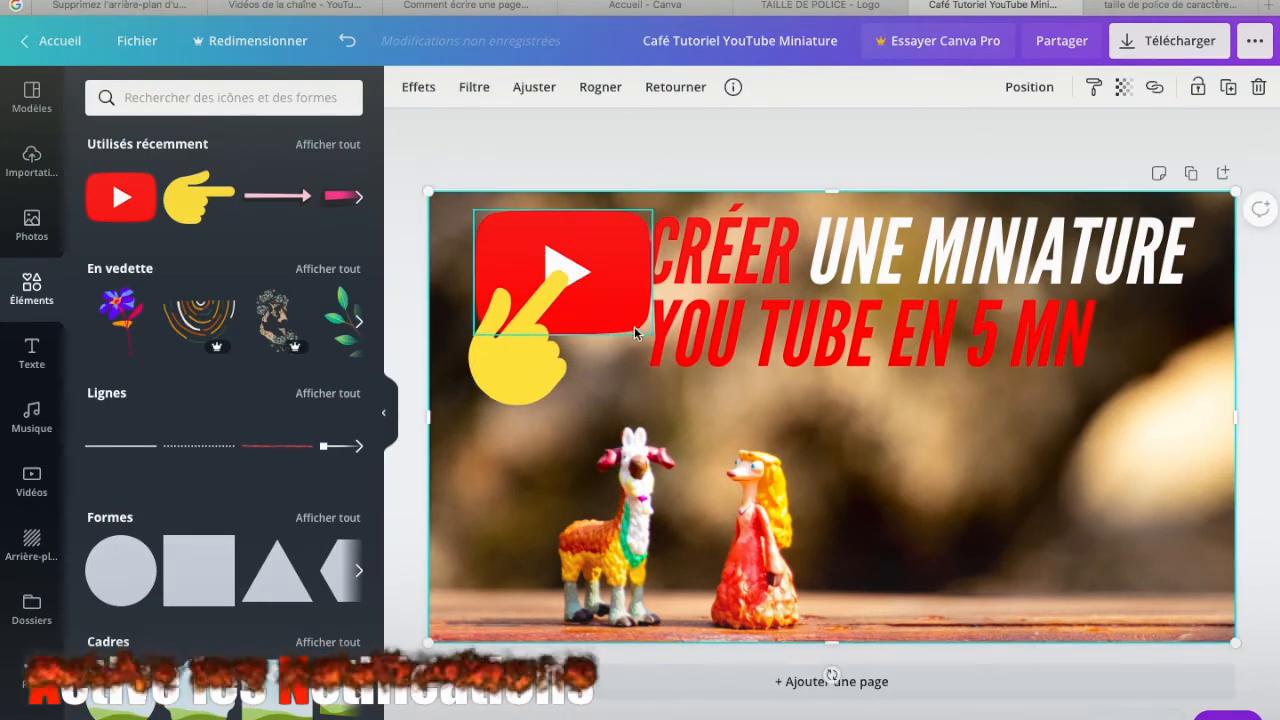
Shift the YouTube logo up and left, clear of the title, and move the hand back onto its play triangle
{"action": "left_click_drag", "start_coordinate": [594, 286], "coordinate": [580, 274]}
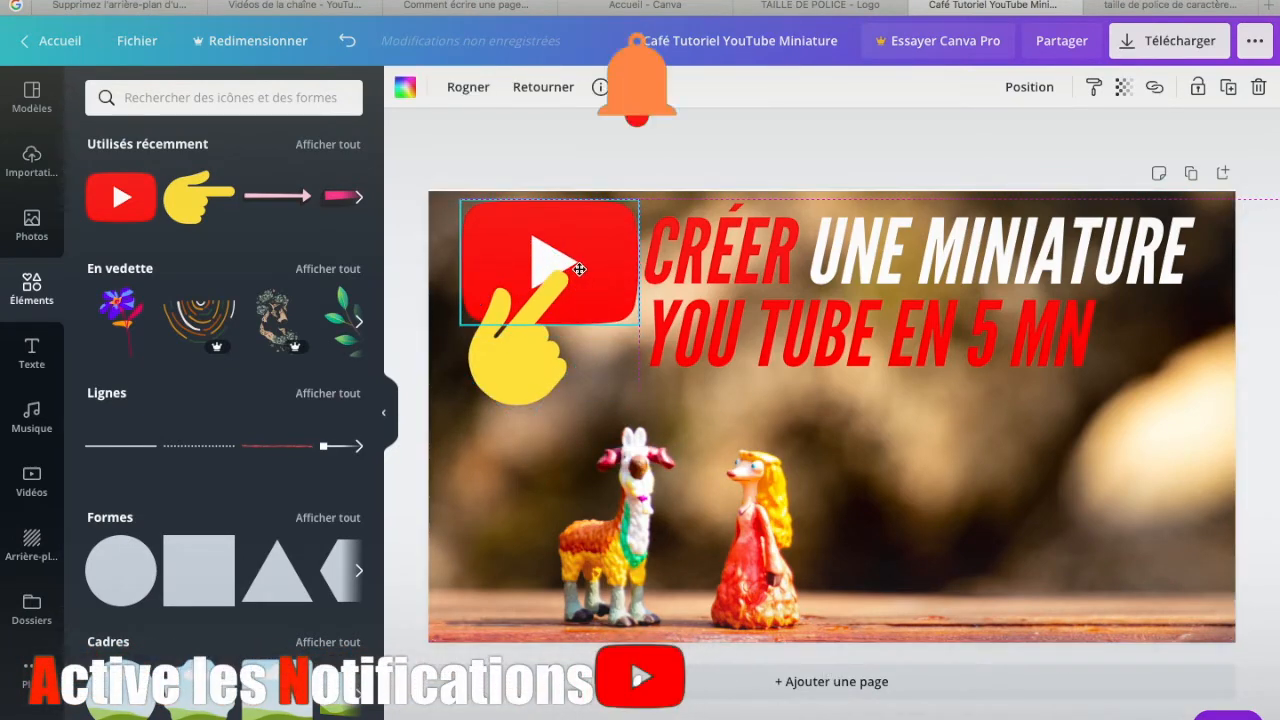
{"action": "left_click_drag", "start_coordinate": [549, 354], "coordinate": [516, 346]}
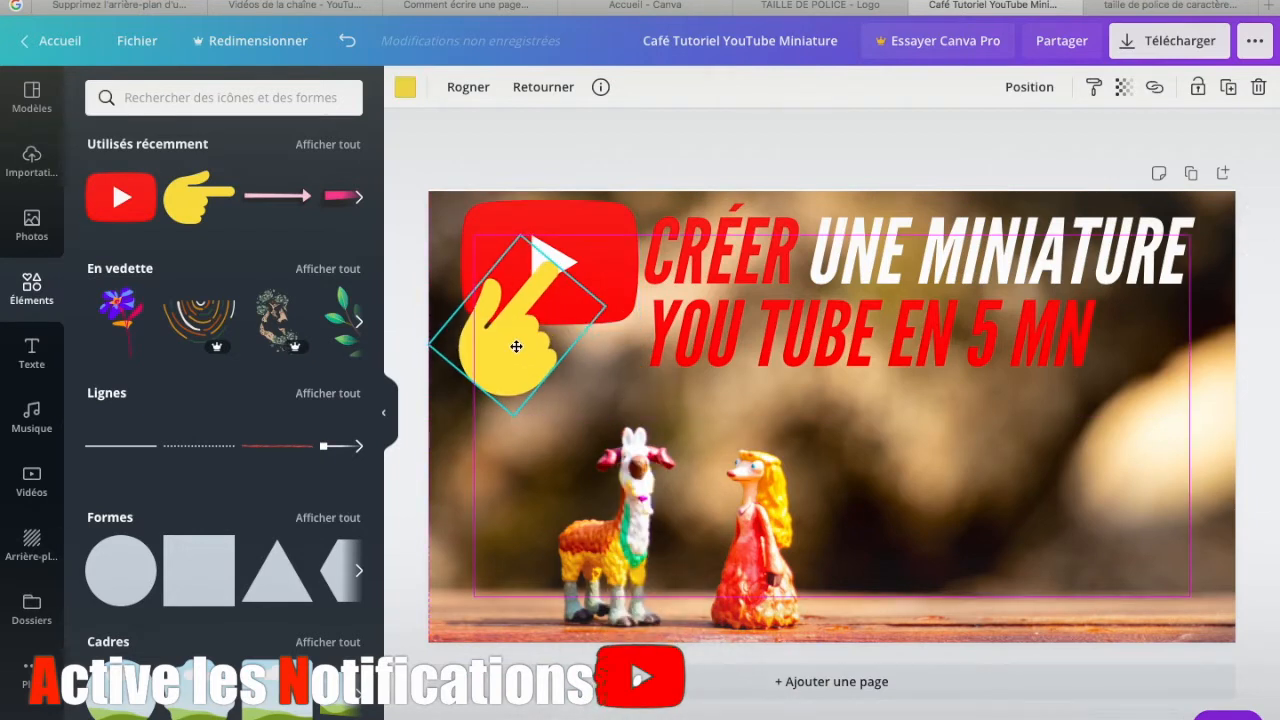
{"action": "left_click", "coordinate": [866, 420]}
{"action": "left_click", "coordinate": [677, 386]}
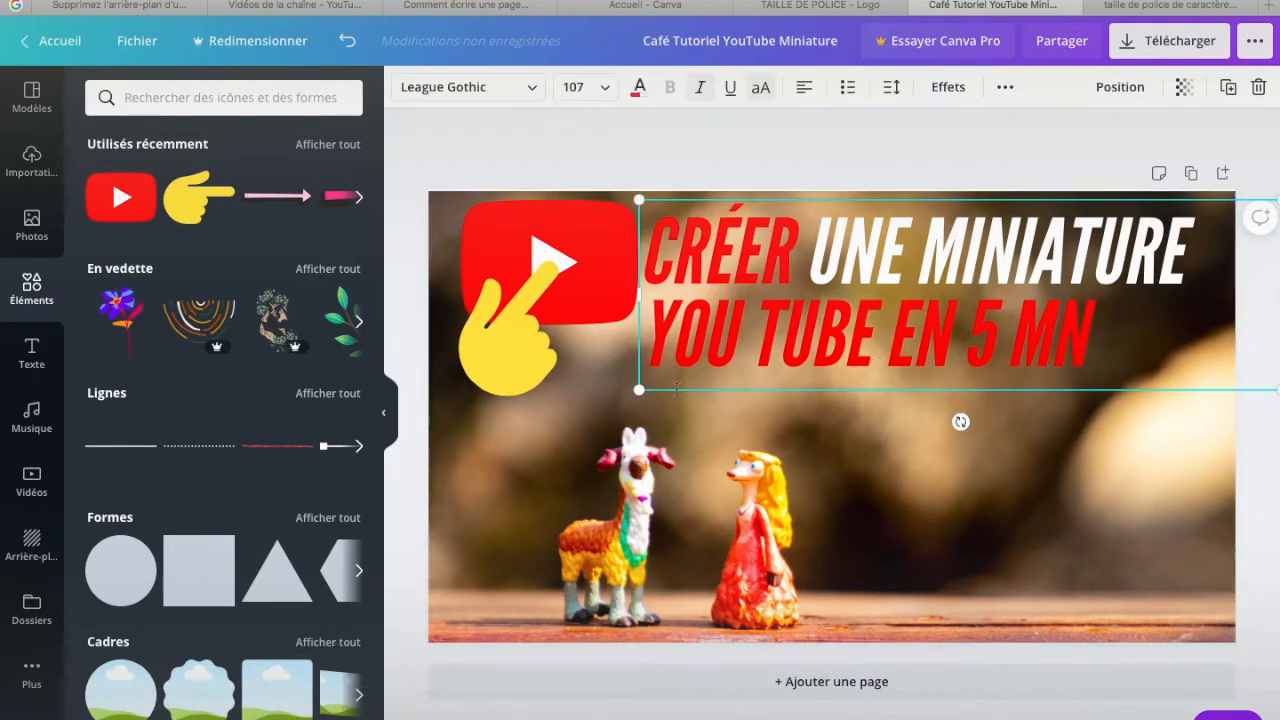
{"action": "left_click", "coordinate": [668, 157]}
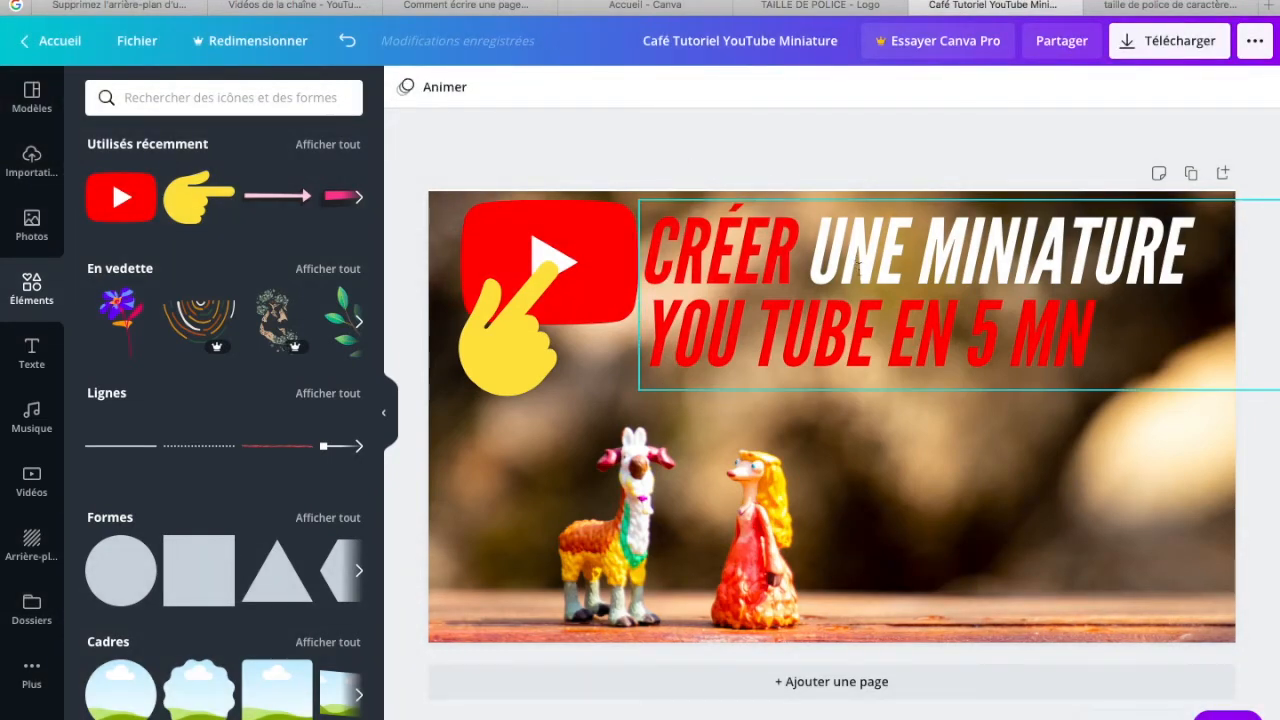
{"action": "left_click_drag", "start_coordinate": [435, 210], "coordinate": [549, 320]}
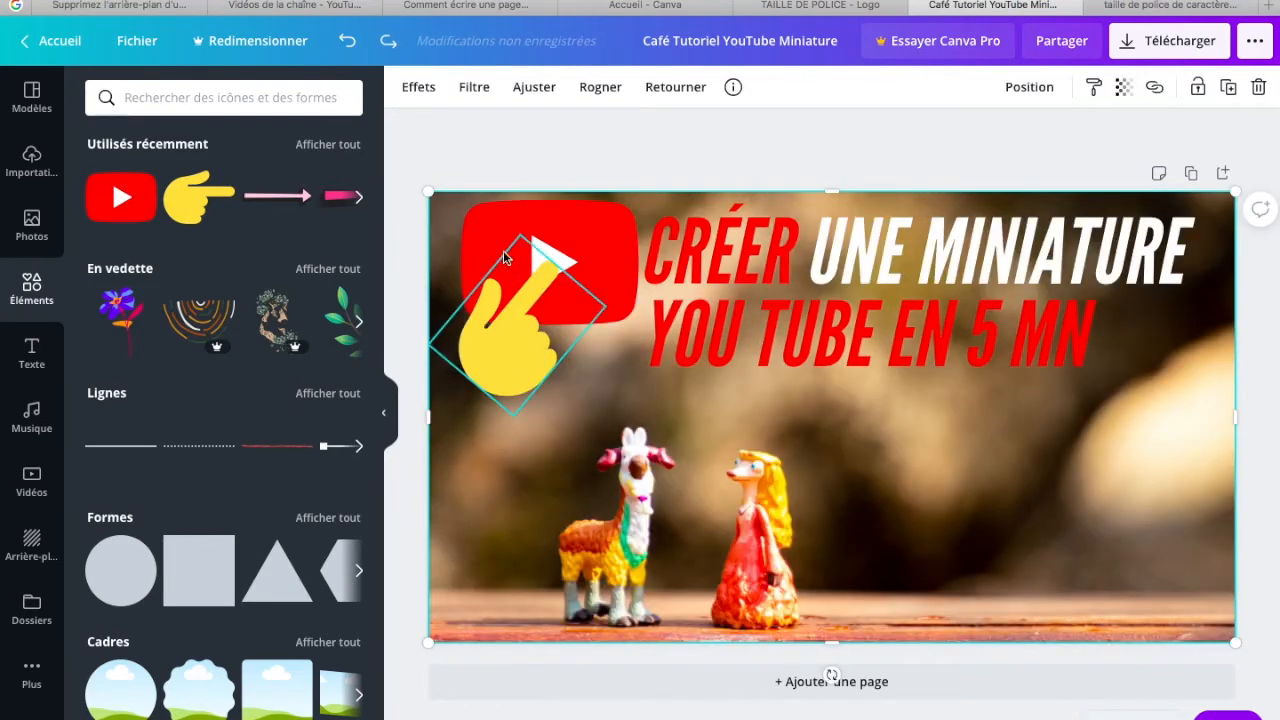
{"action": "left_click", "coordinate": [447, 235]}
{"action": "left_click", "coordinate": [553, 249]}
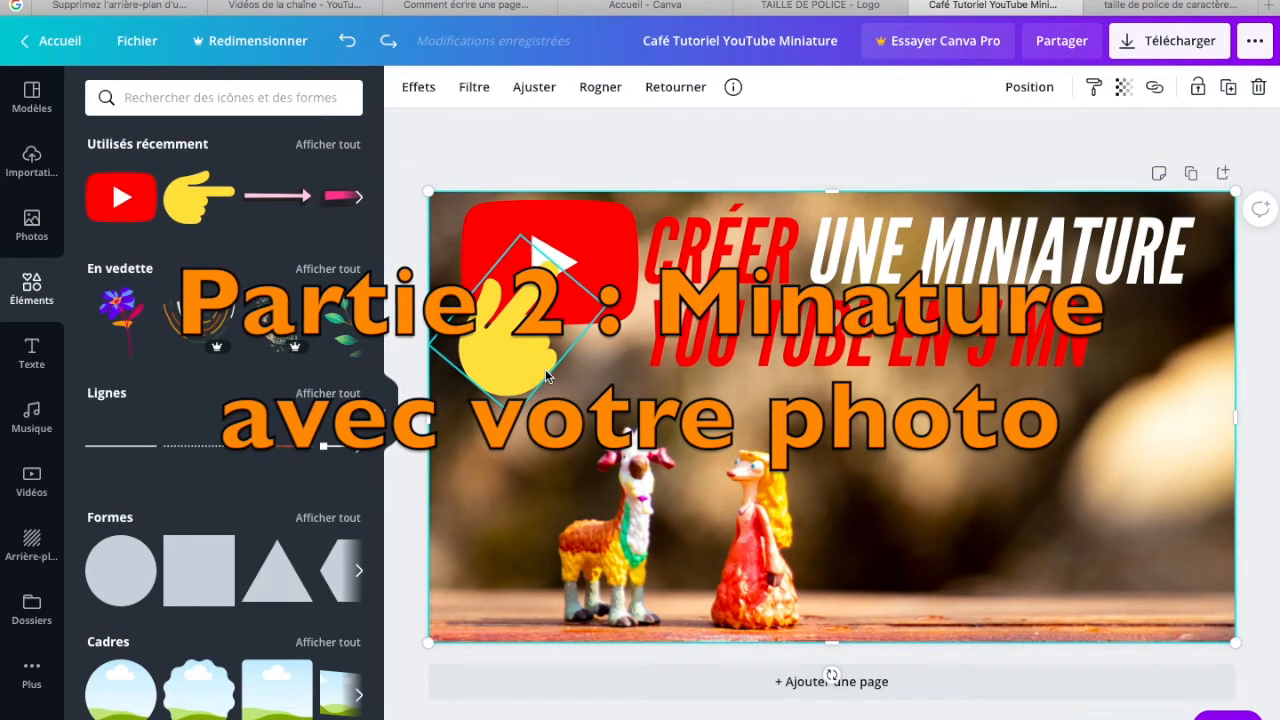
Move the YouTube logo and the yellow hand closer to the thumbnail's left edge, keeping the fingertip on the play triangle
{"action": "left_click", "coordinate": [800, 420]}
{"action": "left_click_drag", "start_coordinate": [575, 247], "coordinate": [558, 238]}
{"action": "left_click_drag", "start_coordinate": [528, 357], "coordinate": [487, 338]}
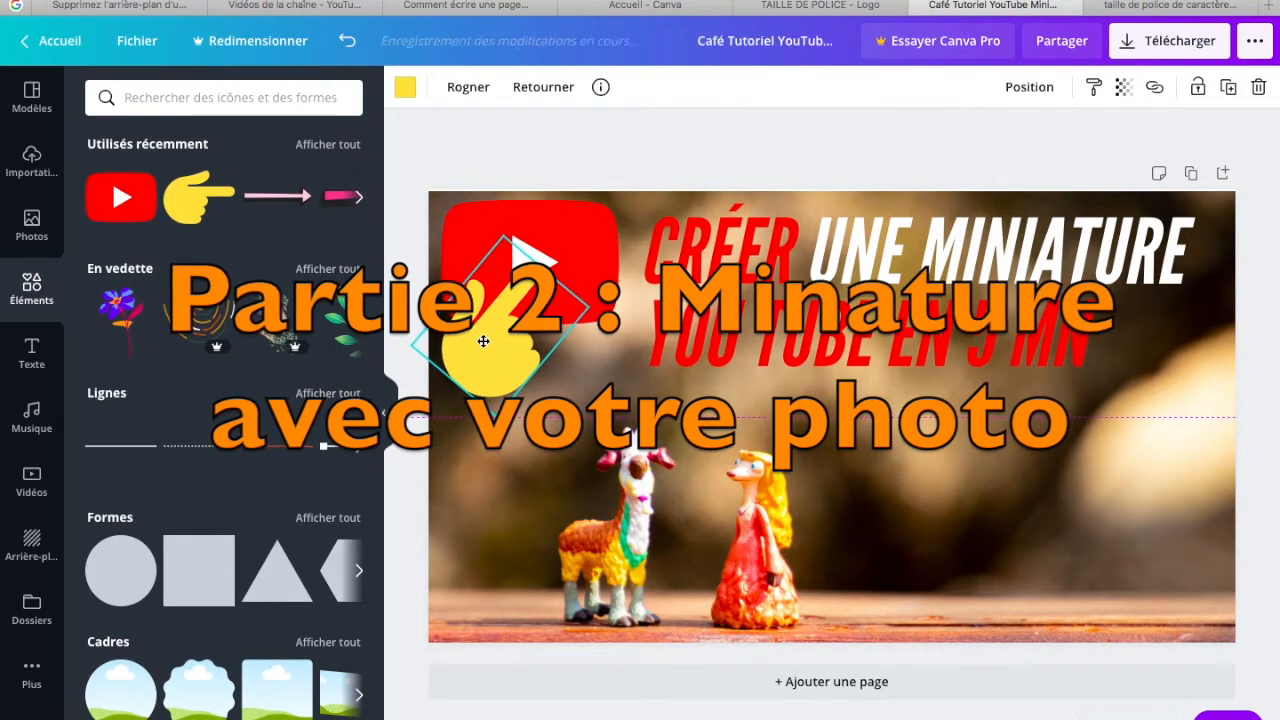
{"action": "left_click", "coordinate": [895, 446]}
Stretch the background photo slightly upward so it fully covers the thumbnail's upper edge
{"action": "left_click", "coordinate": [812, 152]}
{"action": "left_click", "coordinate": [827, 195]}
{"action": "left_click_drag", "start_coordinate": [832, 189], "coordinate": [833, 183]}
{"action": "left_click", "coordinate": [840, 146]}
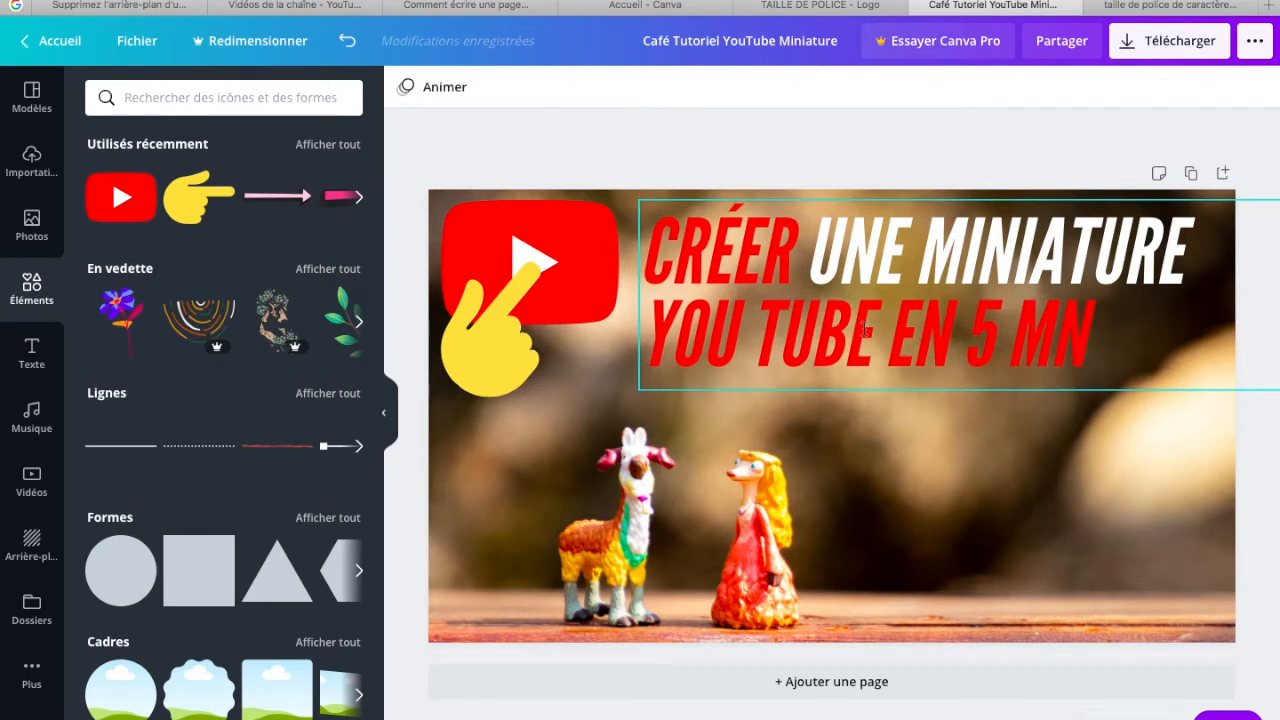
Review the thumbnail's download options with PNG as the file type
{"action": "left_click", "coordinate": [1156, 50]}
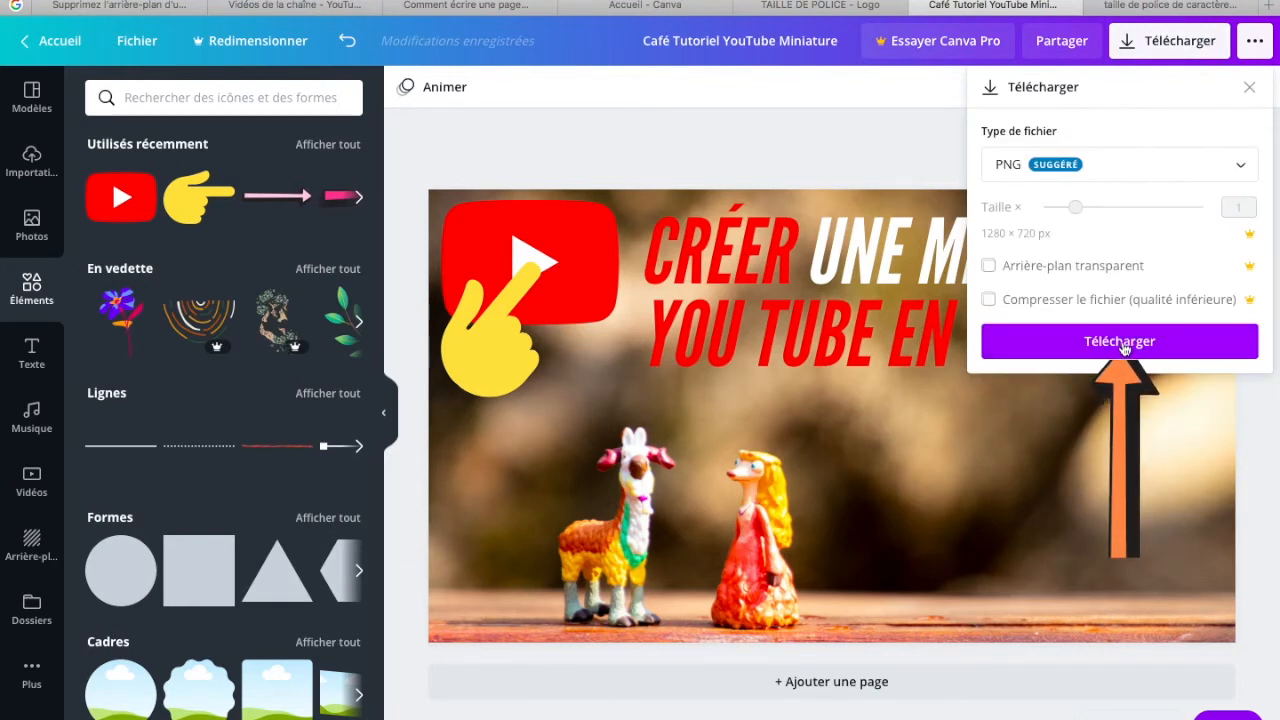
{"action": "left_click", "coordinate": [834, 123]}
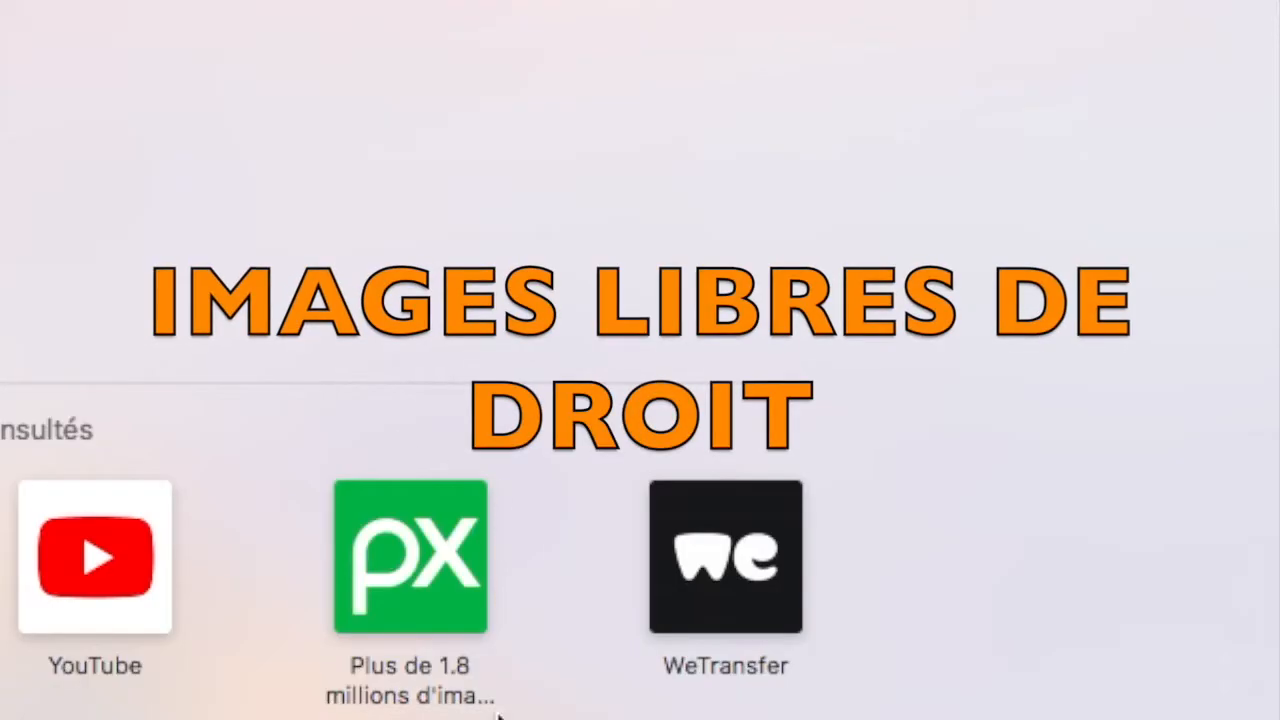
Switch to the Pixabay site, search its images for "personne" and look over the pictures
{"action": "left_click", "coordinate": [417, 563]}
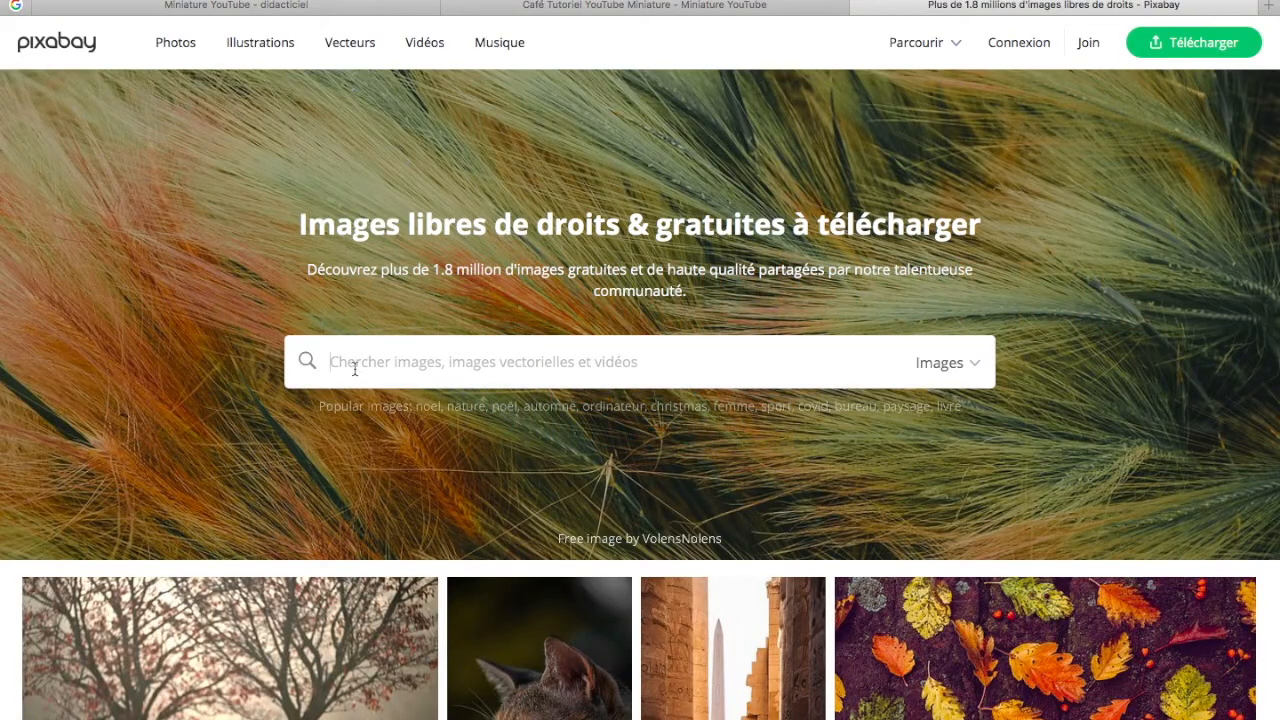
{"action": "type", "text": "personne"}
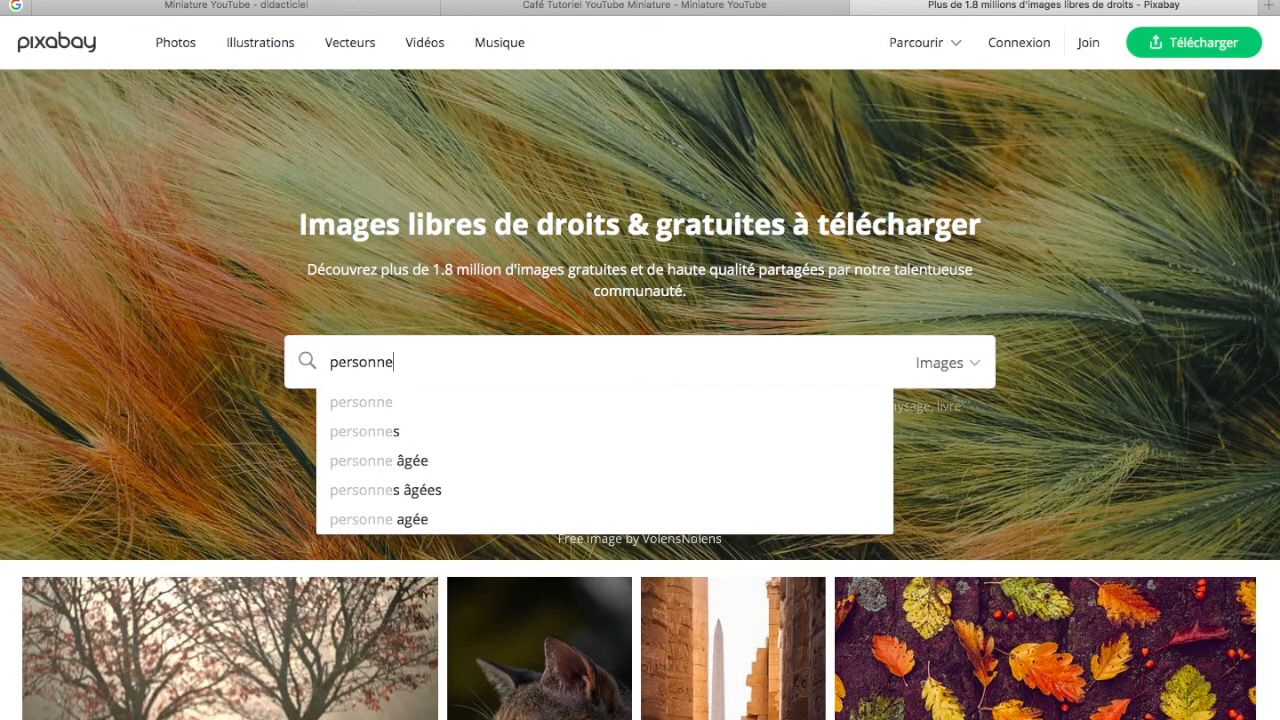
{"action": "key", "text": "Return"}
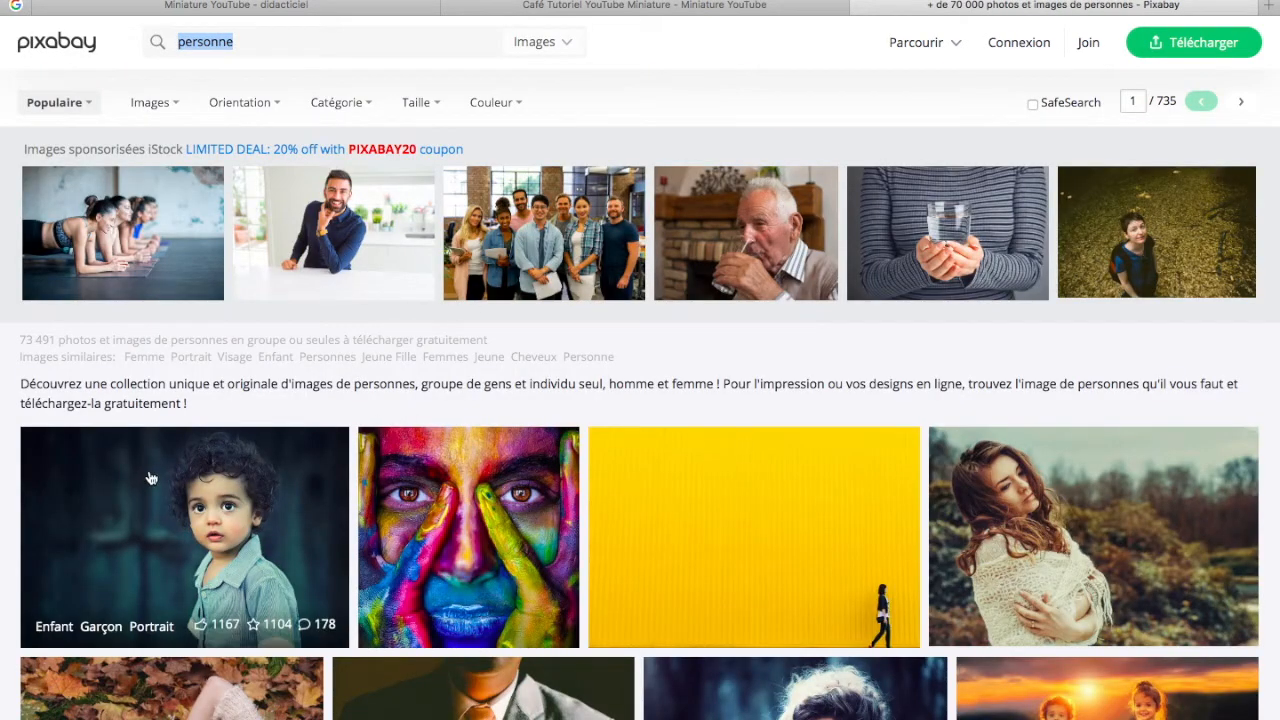
{"action": "scroll", "coordinate": [572, 530], "scroll_direction": "down", "scroll_amount": 1}
{"action": "scroll", "coordinate": [572, 532], "scroll_direction": "up", "scroll_amount": 1}
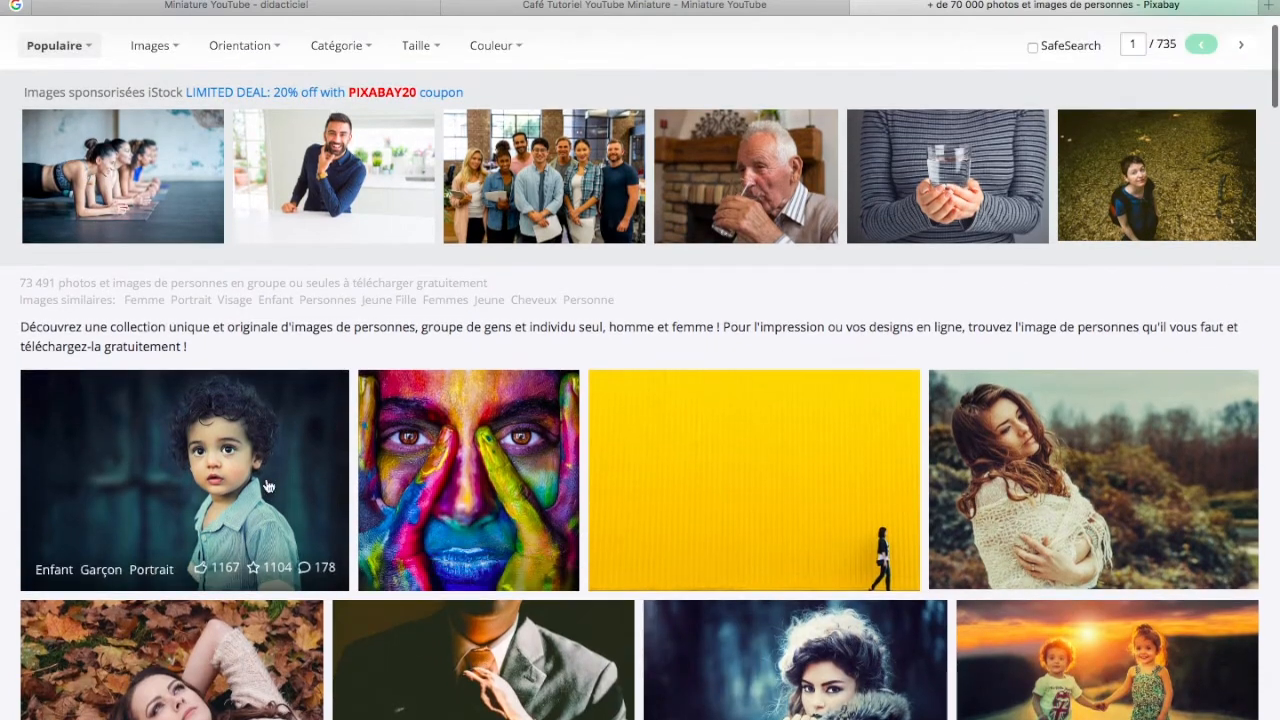
Open the photo of the curly-haired boy in a blue shirt and request its free 1920×1290 JPG download
{"action": "left_click", "coordinate": [165, 466]}
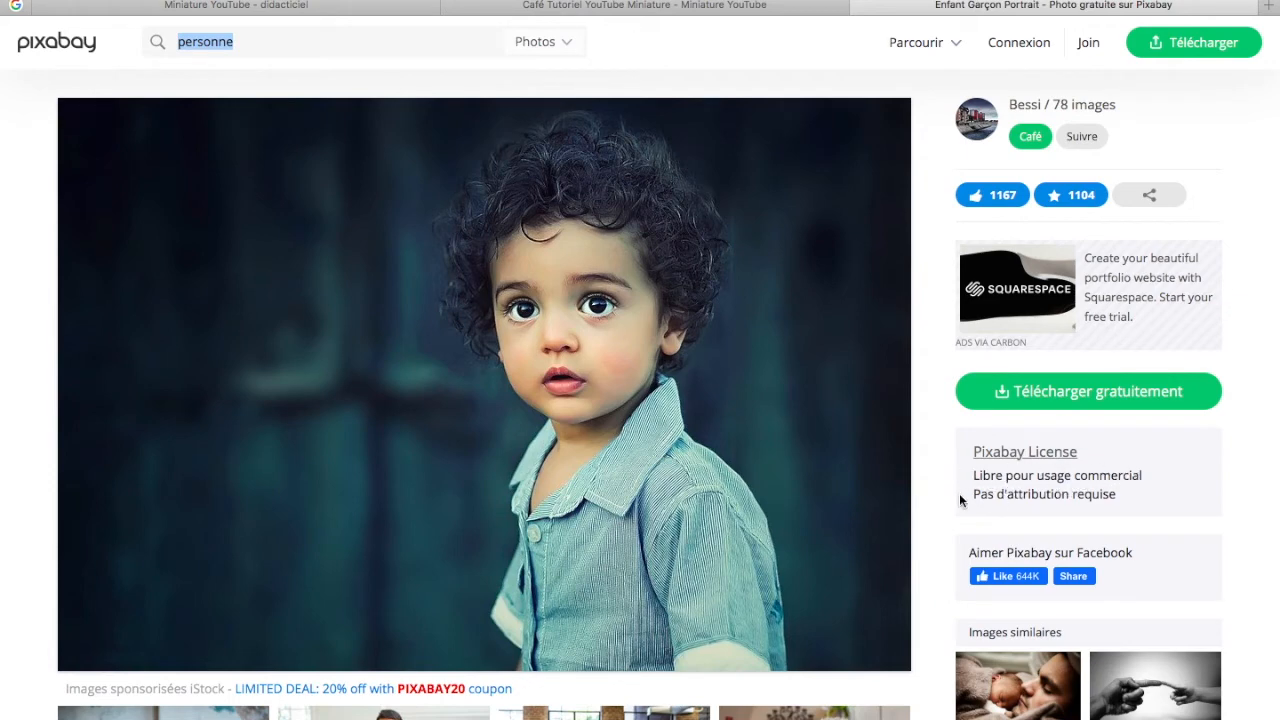
{"action": "left_click", "coordinate": [1095, 401]}
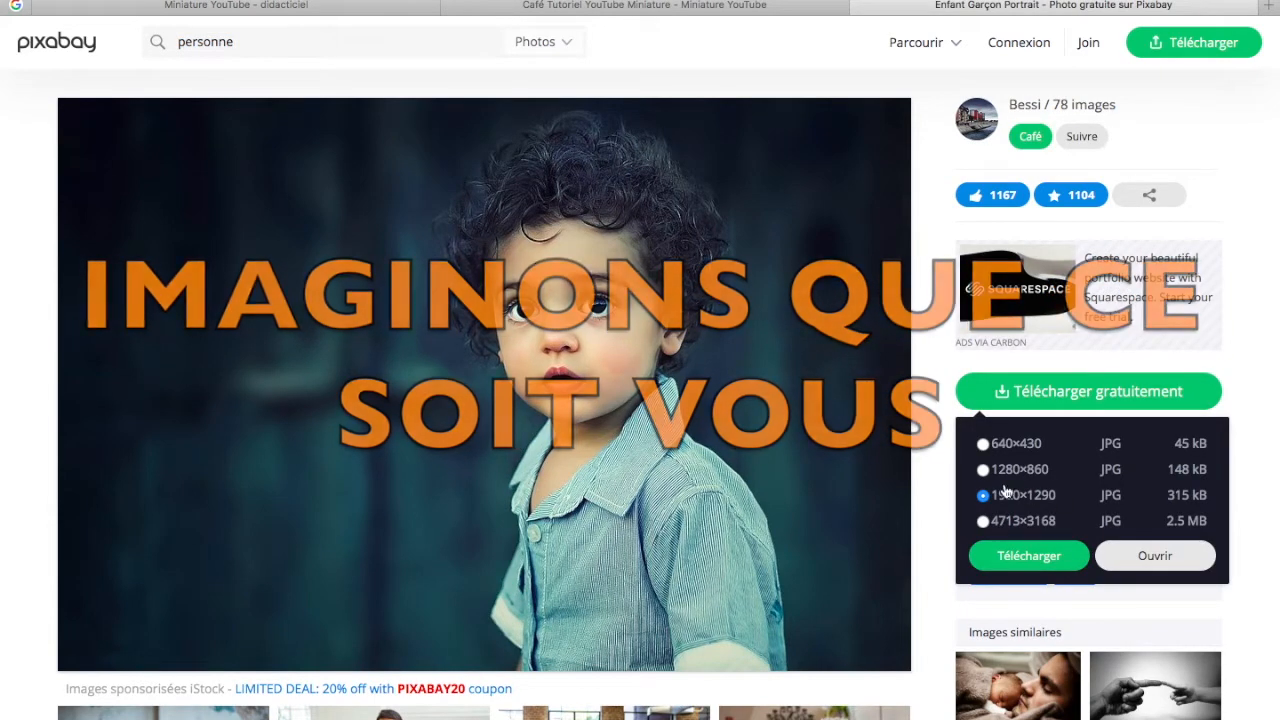
{"action": "left_click", "coordinate": [1030, 556]}
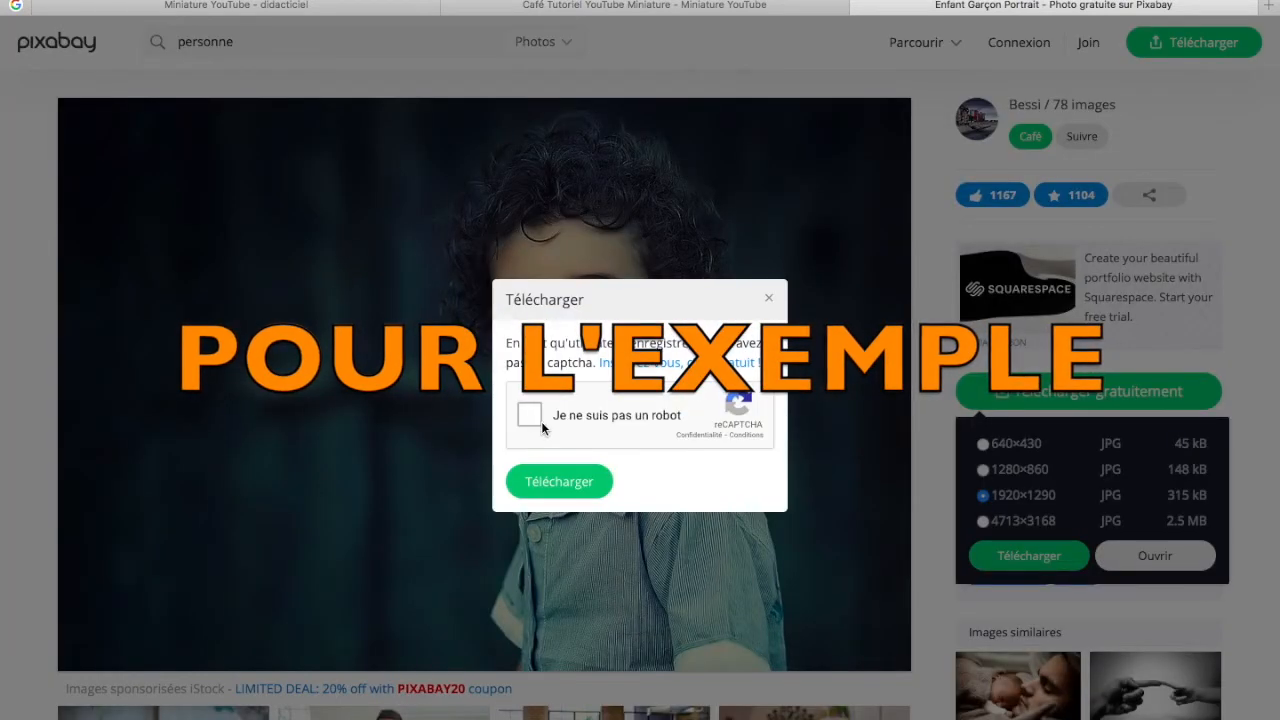
Complete the robot check by selecting every image that shows bicycles, and download the boy's photo
{"action": "left_click", "coordinate": [531, 418]}
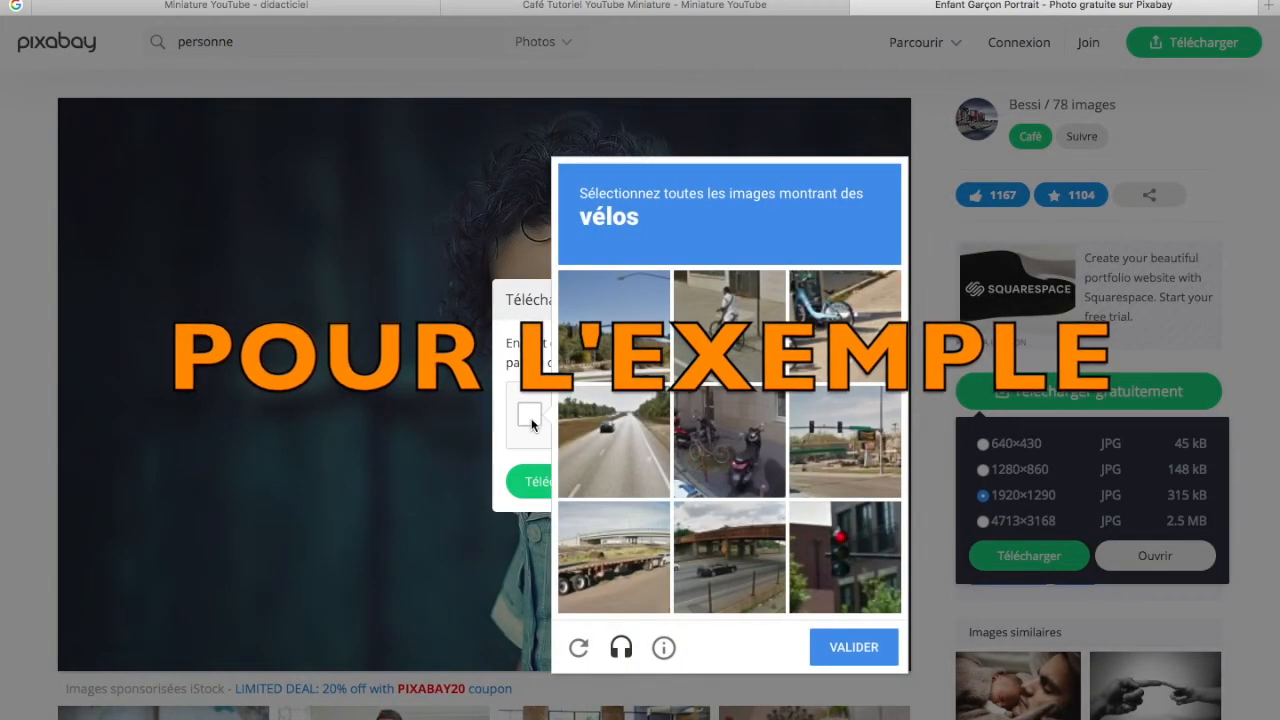
{"action": "left_click", "coordinate": [735, 320]}
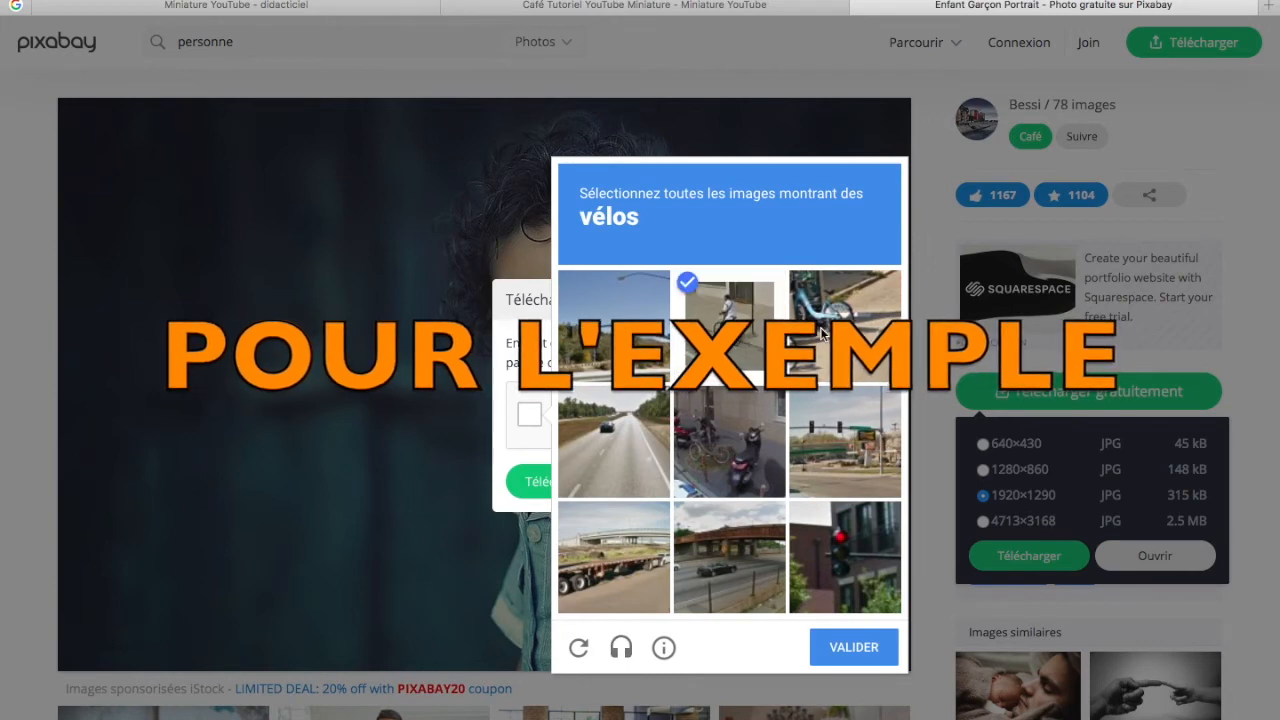
{"action": "left_click", "coordinate": [822, 333]}
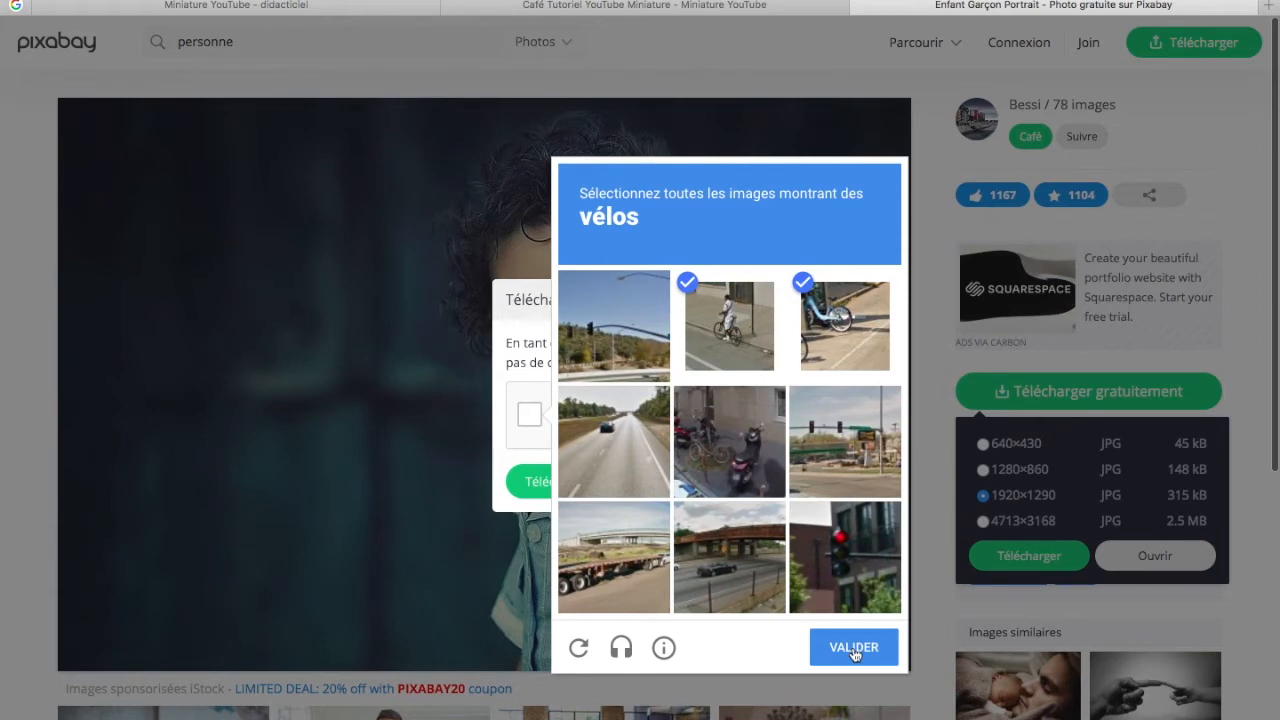
{"action": "left_click", "coordinate": [855, 650]}
{"action": "left_click", "coordinate": [733, 451]}
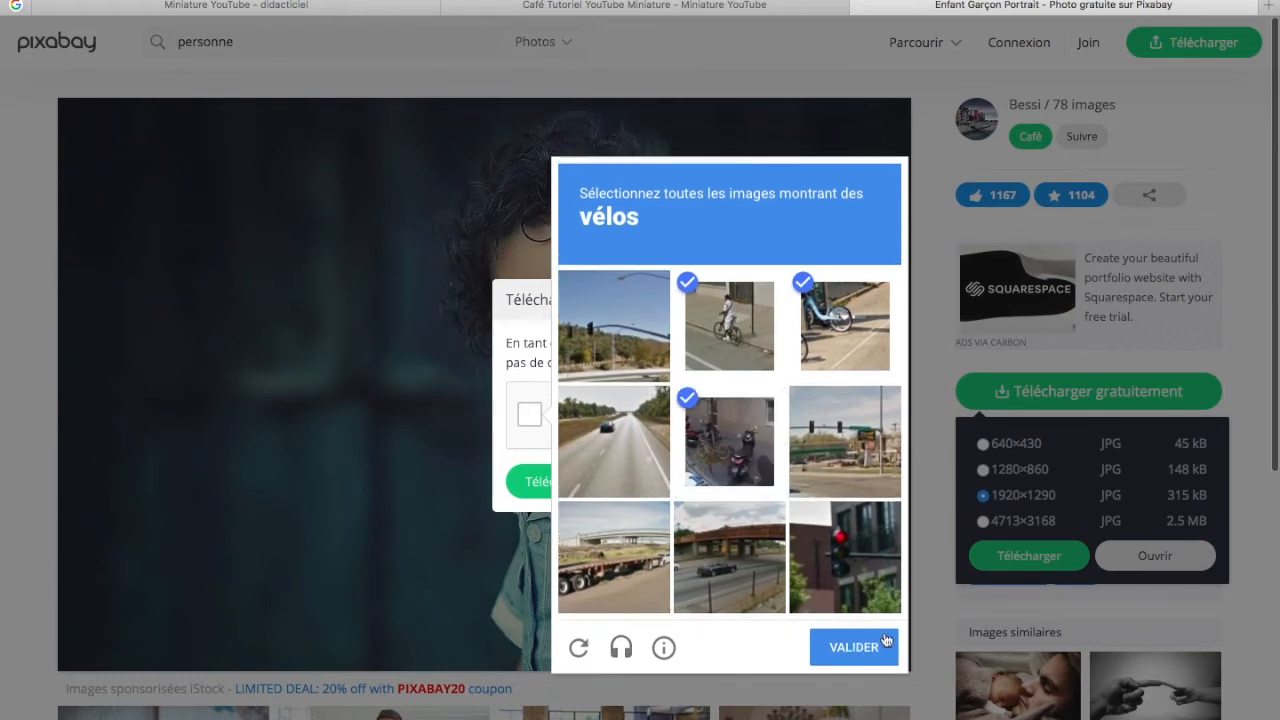
{"action": "left_click", "coordinate": [872, 655]}
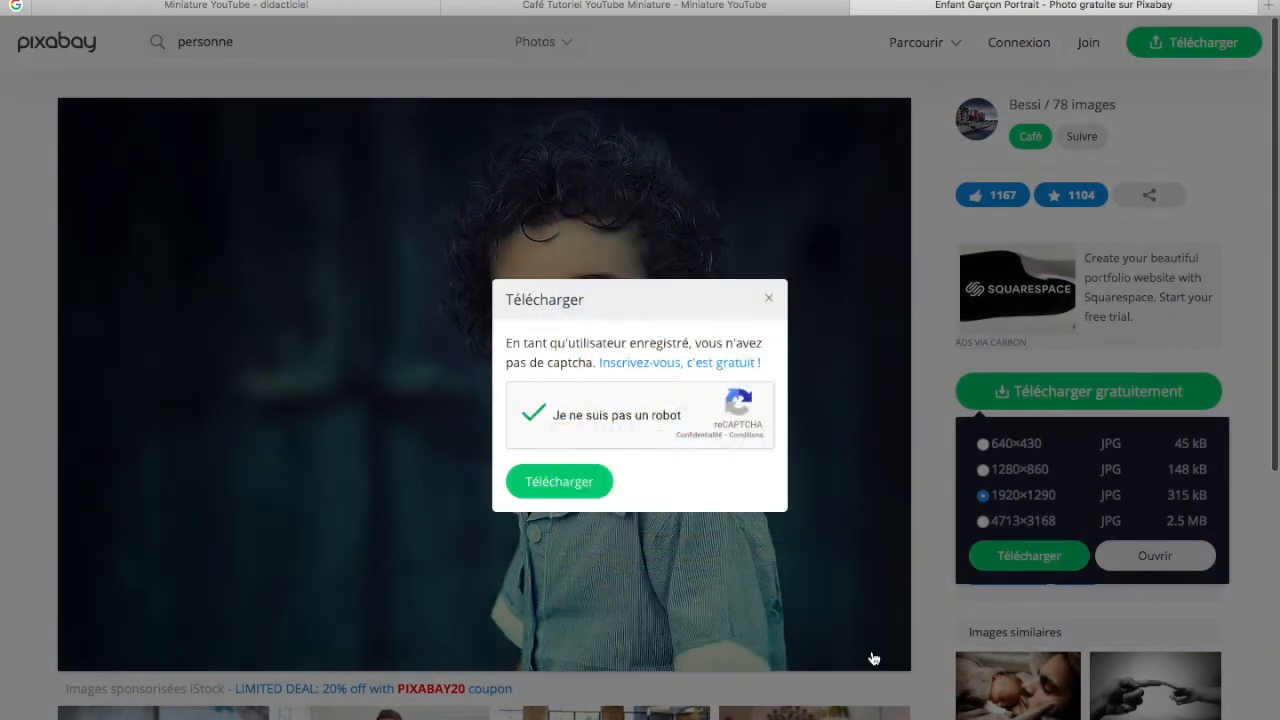
{"action": "left_click", "coordinate": [564, 485]}
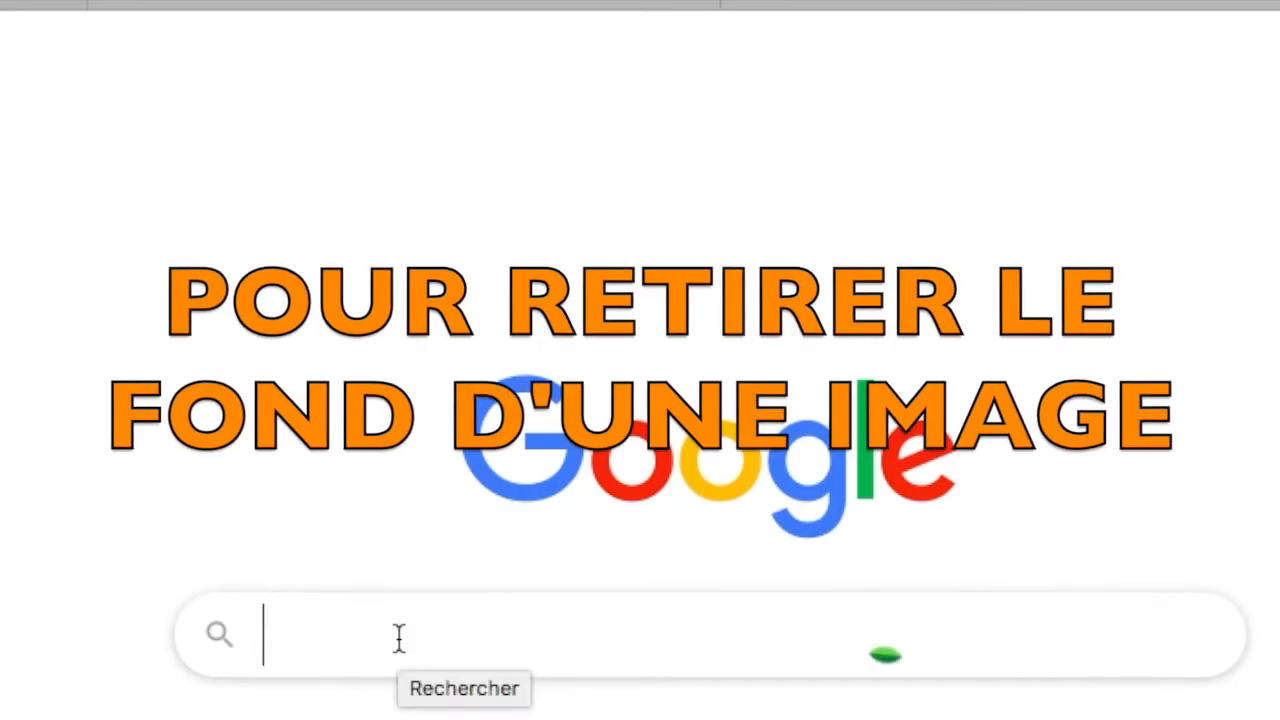
Search Google for "retirer le fond d'une image" to reach the remove.bg background removal site
{"action": "type", "text": "ret"}
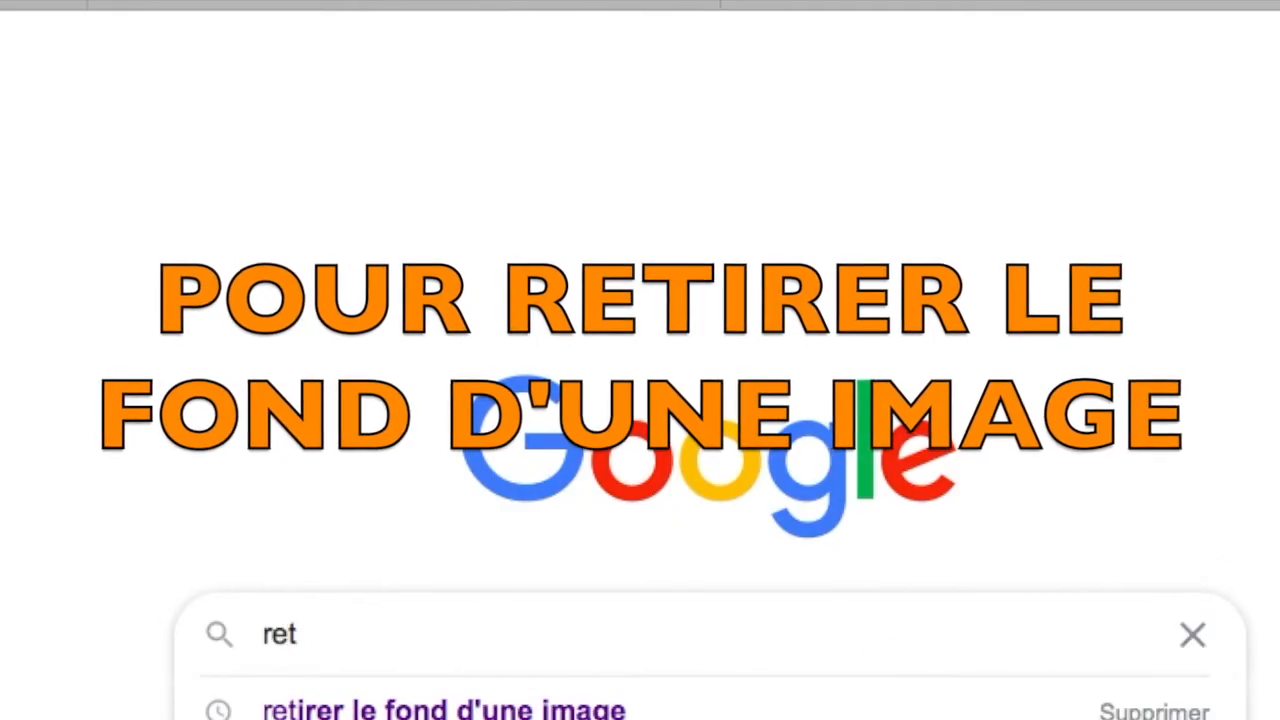
{"action": "left_click", "coordinate": [384, 708]}
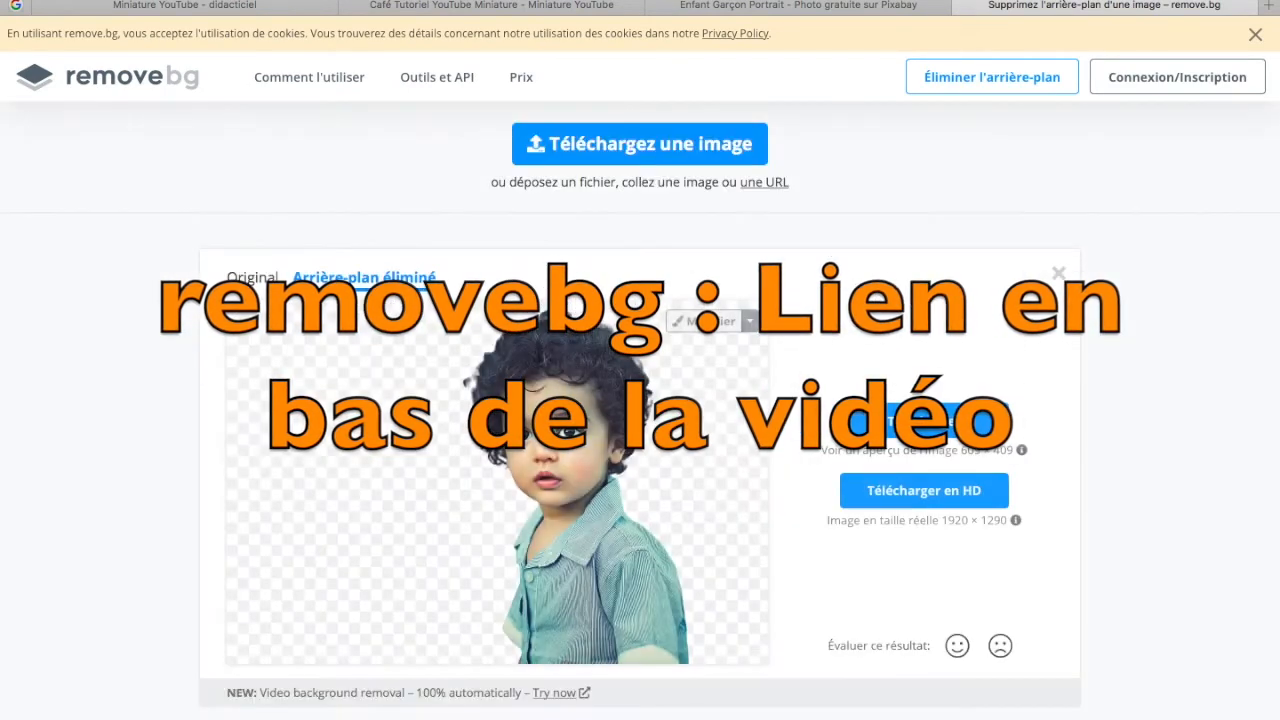
{"action": "left_click", "coordinate": [640, 141]}
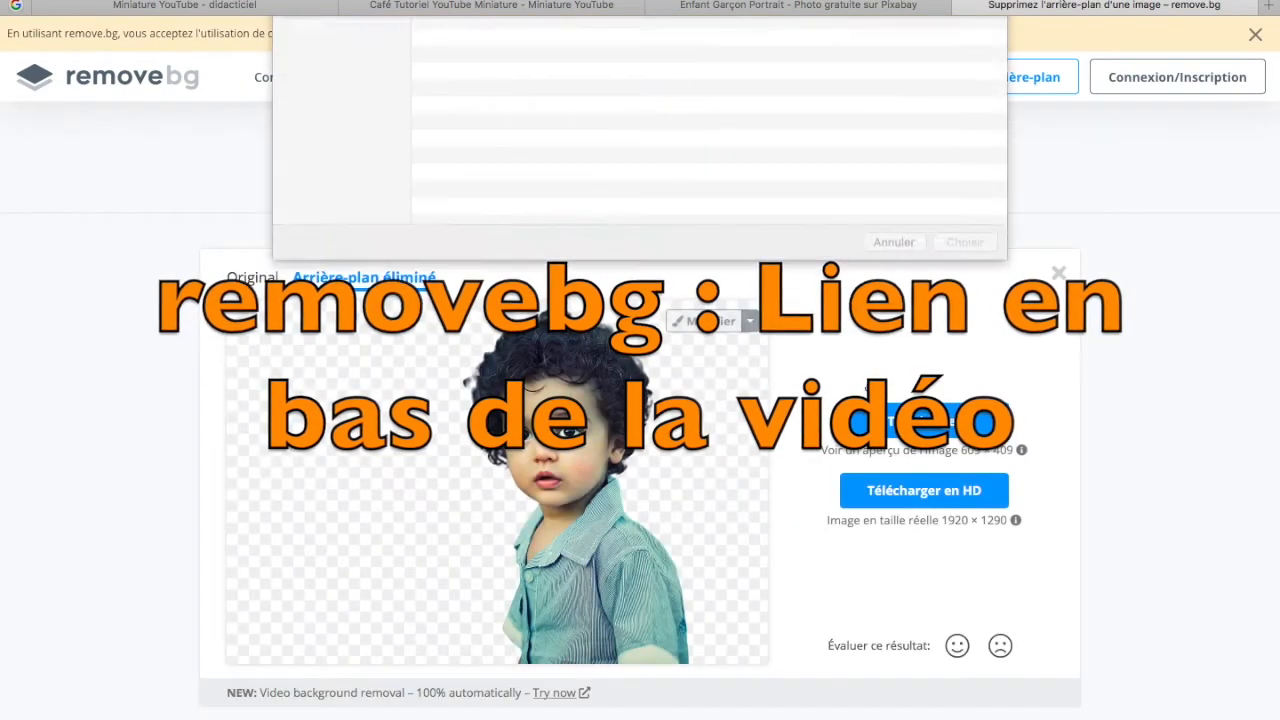
{"action": "left_click", "coordinate": [886, 336]}
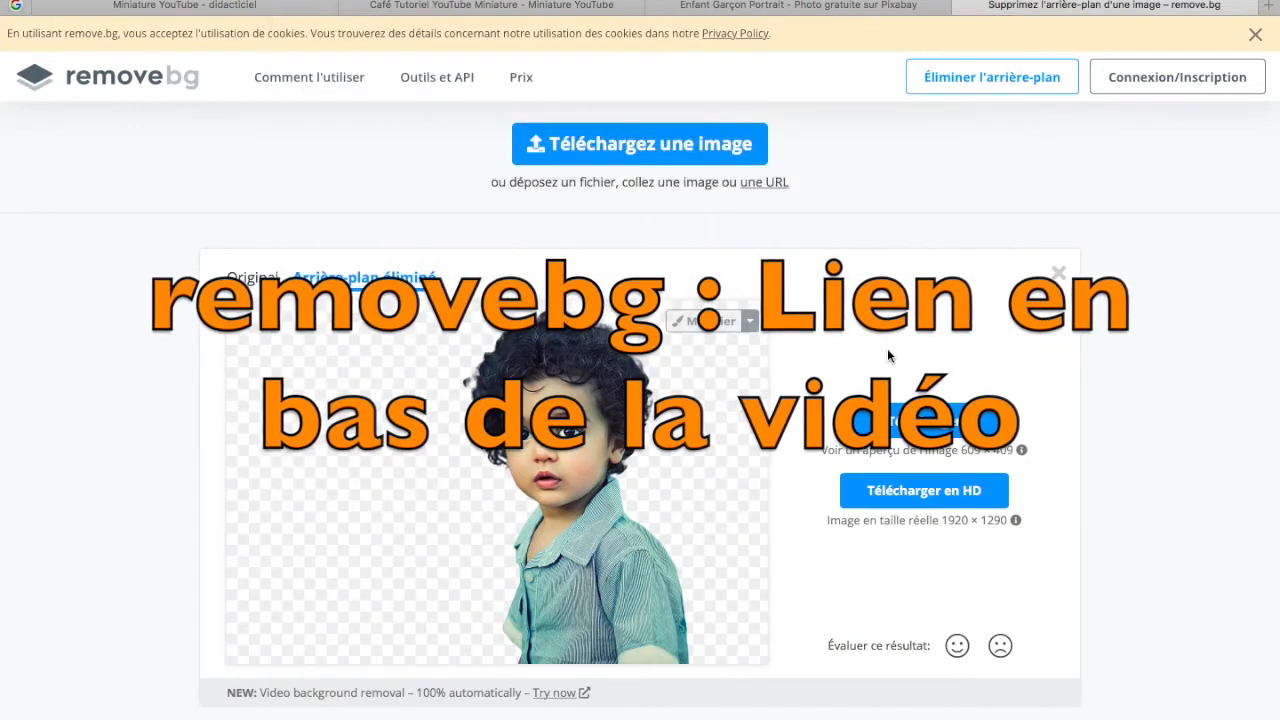
{"action": "scroll", "coordinate": [784, 390], "scroll_direction": "down", "scroll_amount": 4}
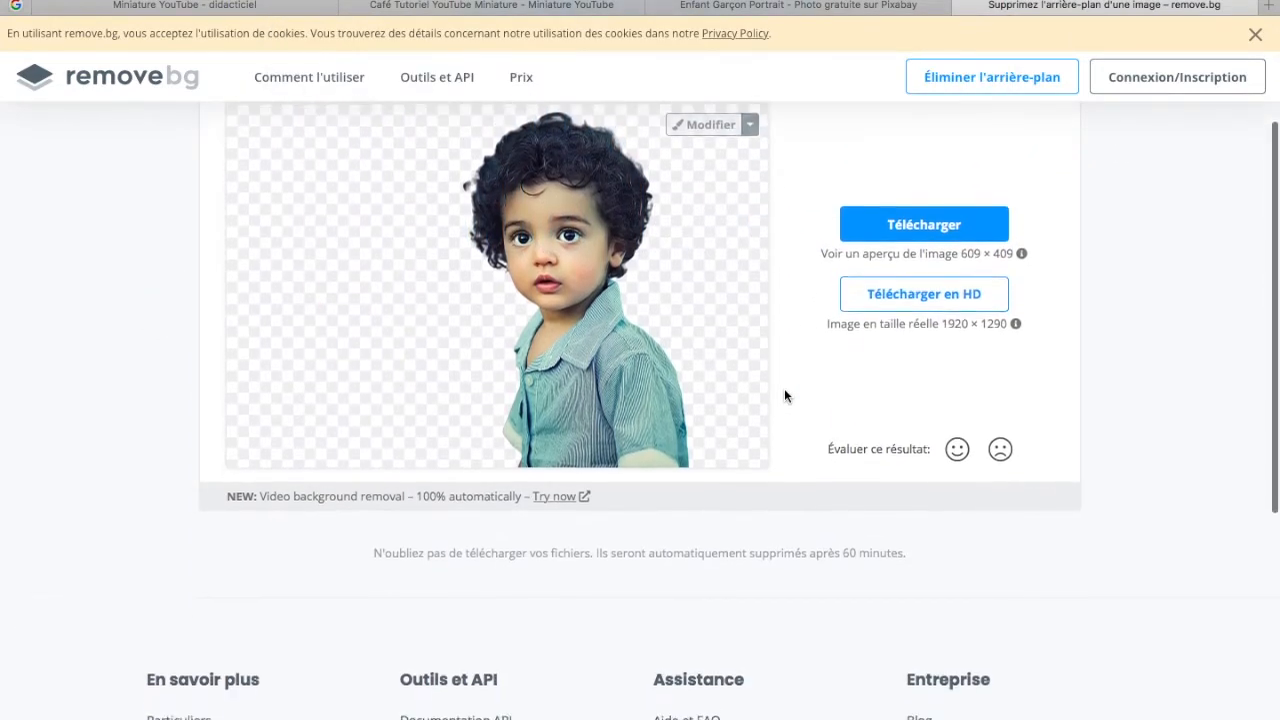
{"action": "scroll", "coordinate": [783, 390], "scroll_direction": "up", "scroll_amount": 4}
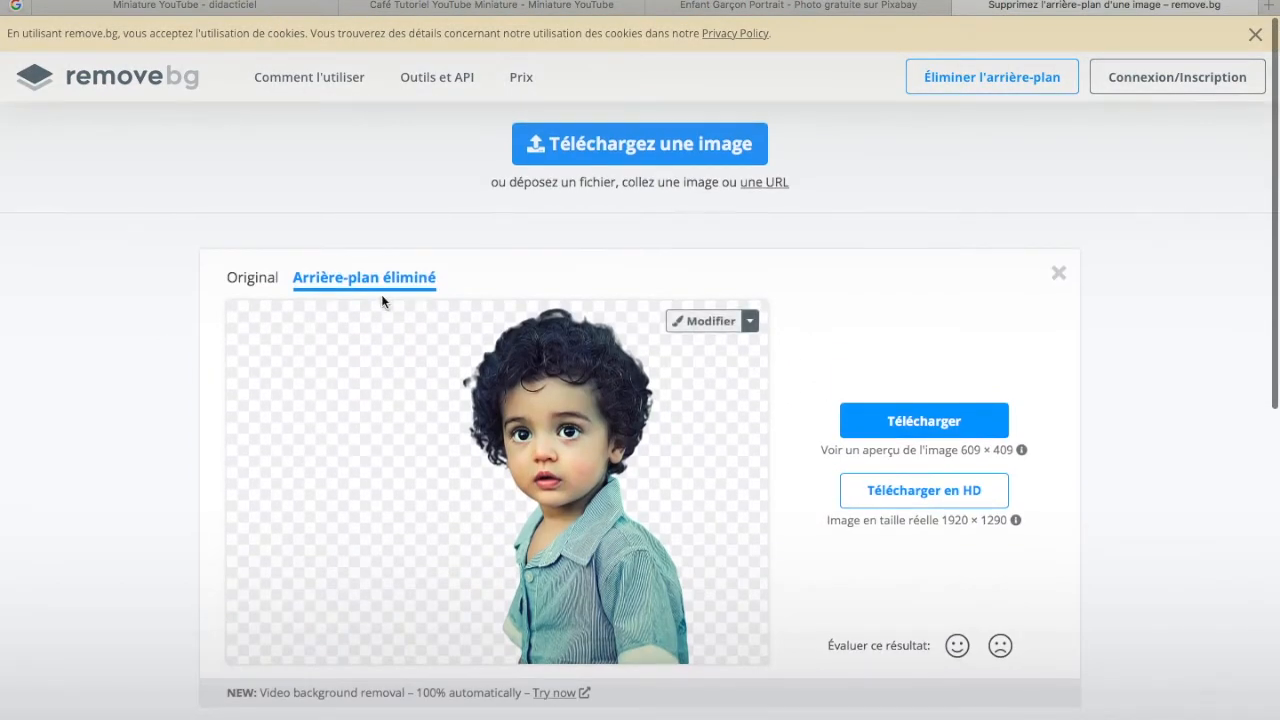
Upload child-817373_1920.jpg for background removal and download the 609 × 409 preview of the cut-out
{"action": "left_click", "coordinate": [628, 152]}
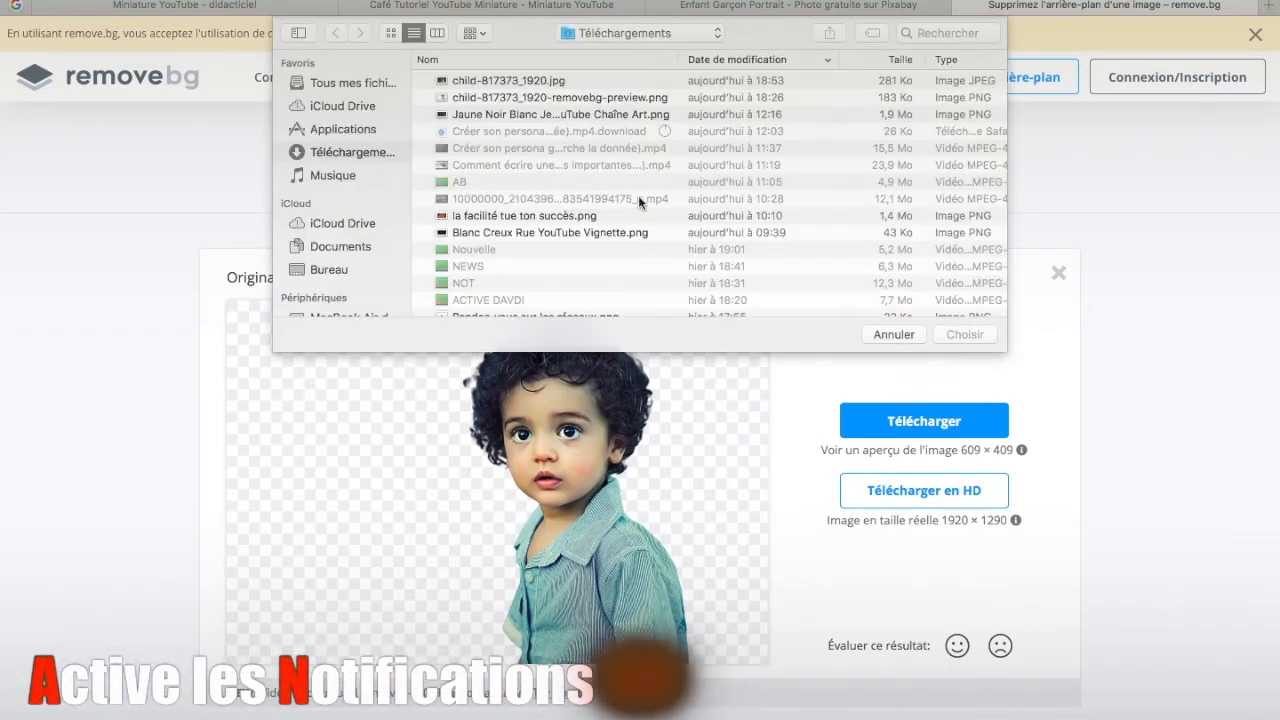
{"action": "left_click", "coordinate": [490, 82]}
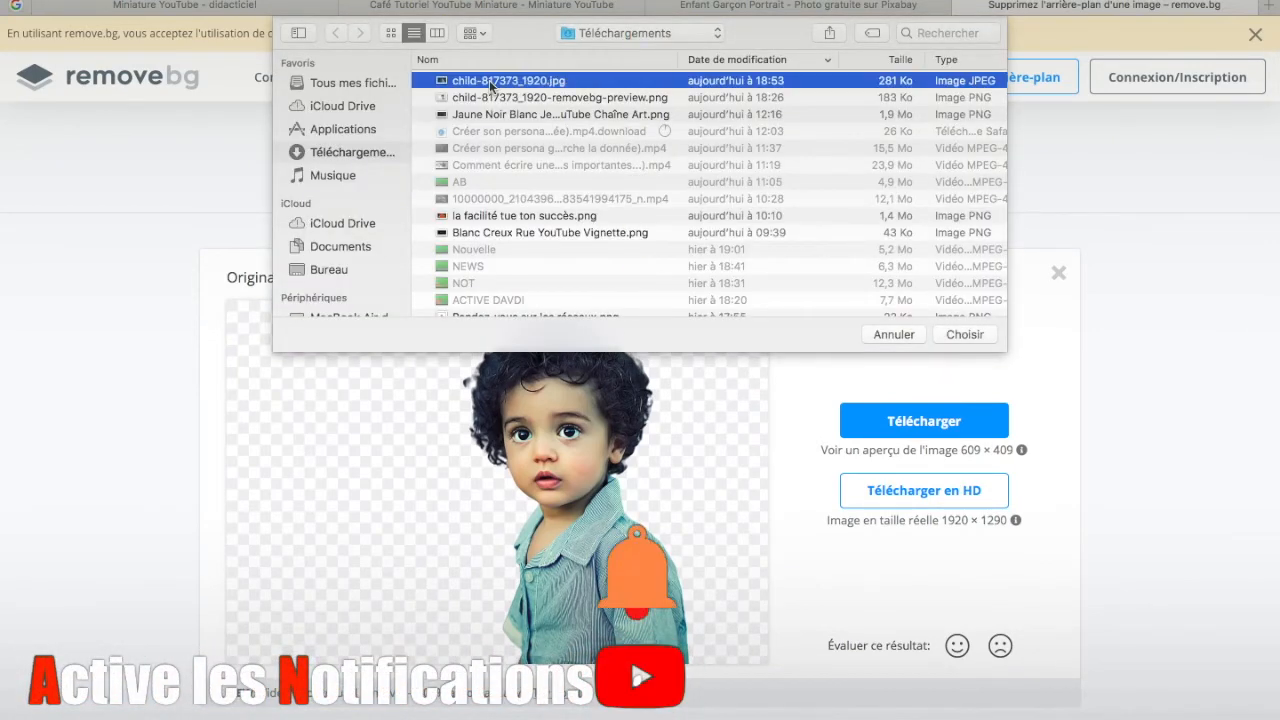
{"action": "left_click", "coordinate": [960, 334]}
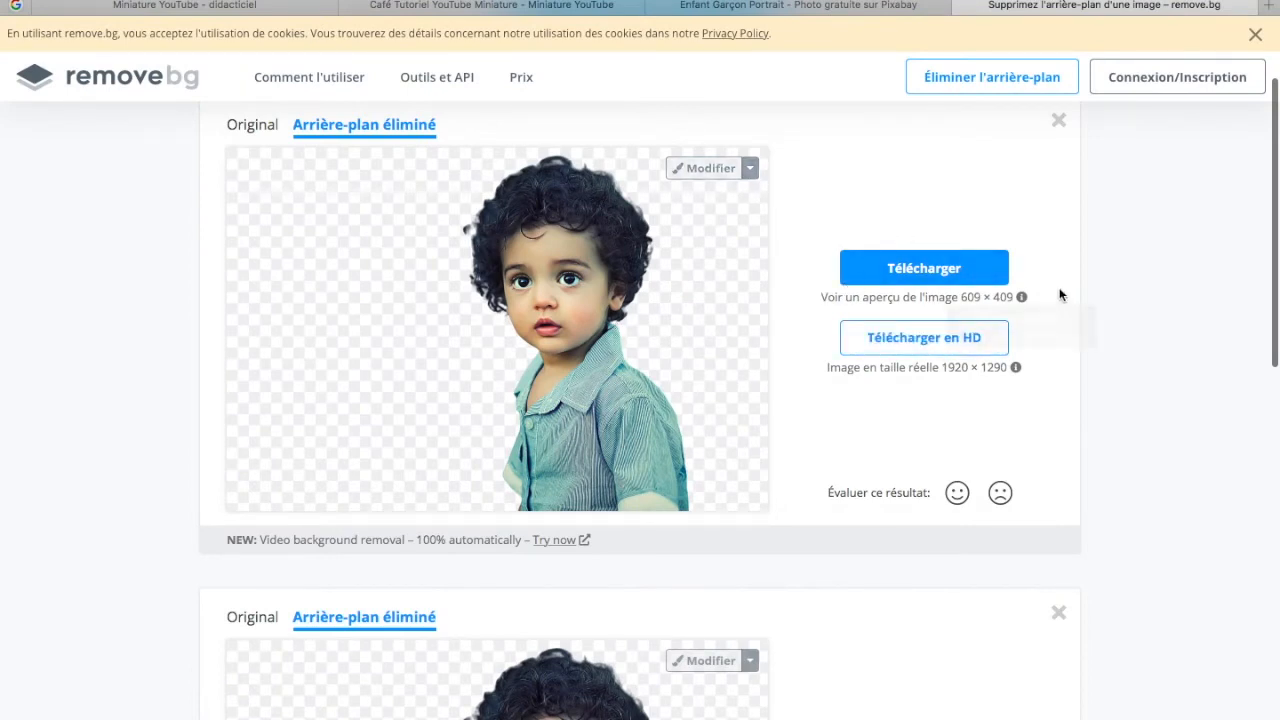
{"action": "left_click", "coordinate": [846, 259]}
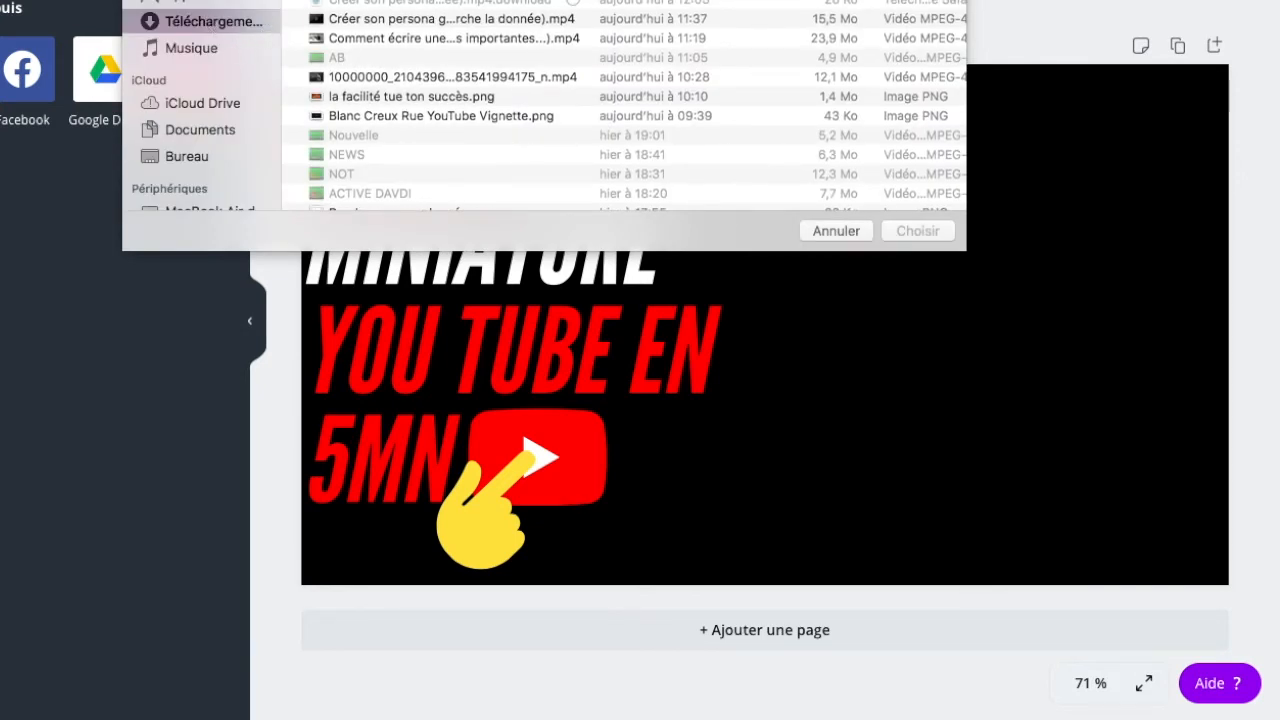
Upload the boy's cut-out to the Canva thumbnail, place it beside the title text and enlarge it
{"action": "left_click", "coordinate": [918, 231]}
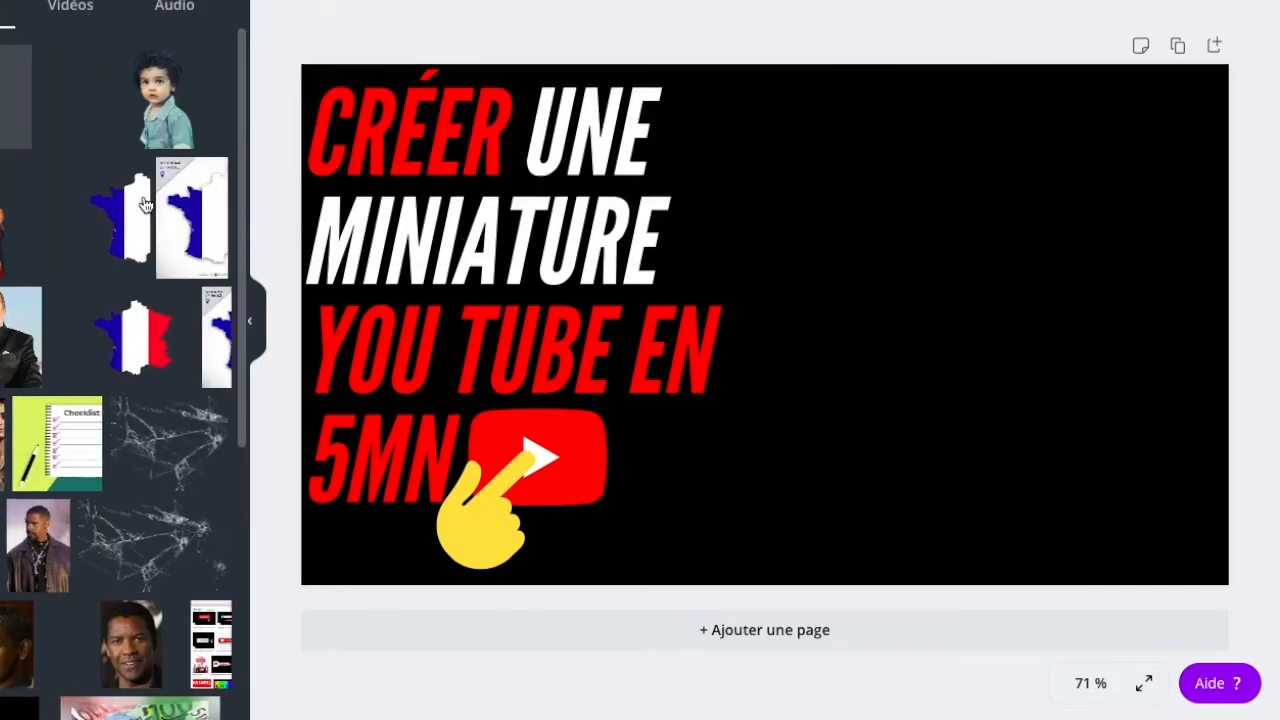
{"action": "left_click_drag", "start_coordinate": [24, 104], "coordinate": [745, 166]}
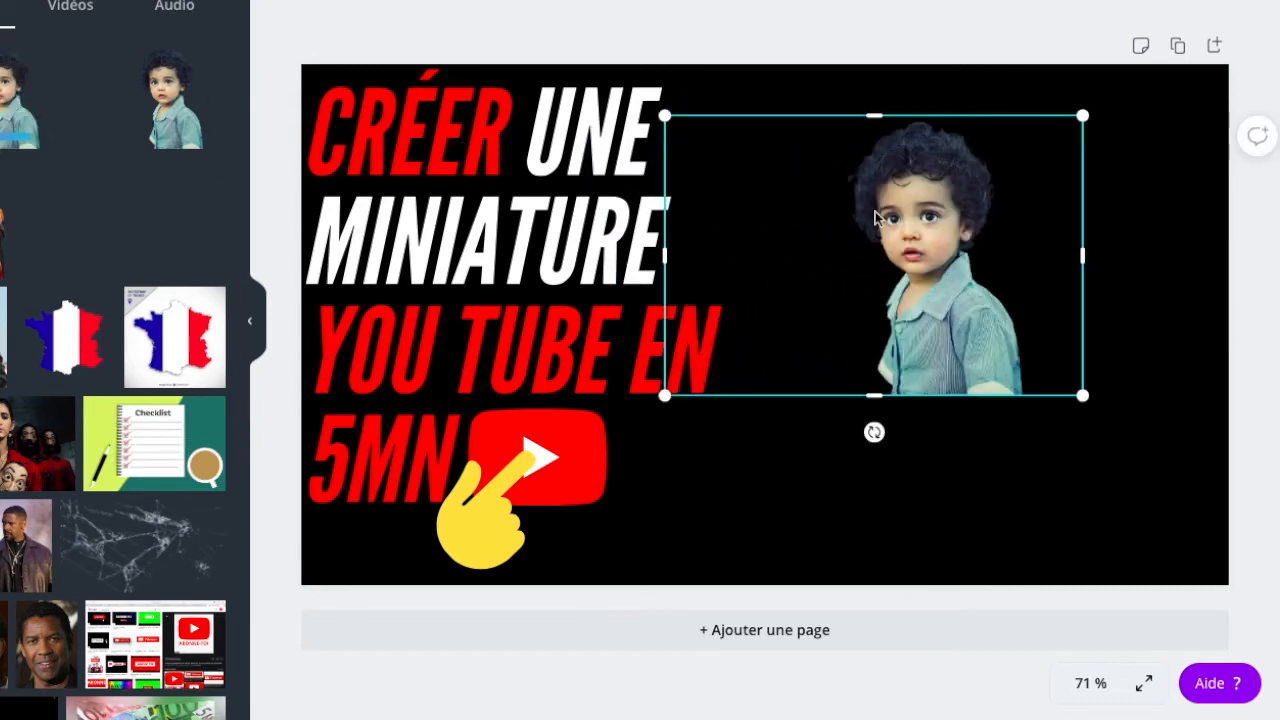
{"action": "left_click_drag", "start_coordinate": [1084, 395], "coordinate": [1195, 525]}
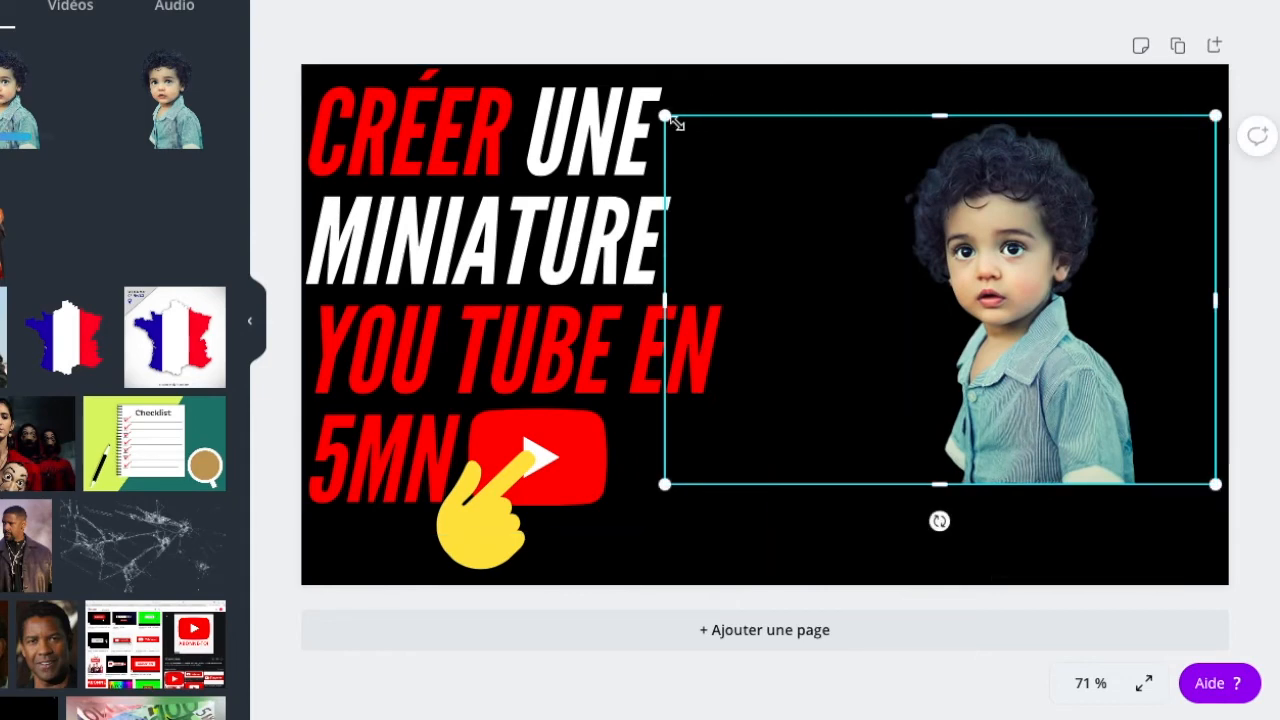